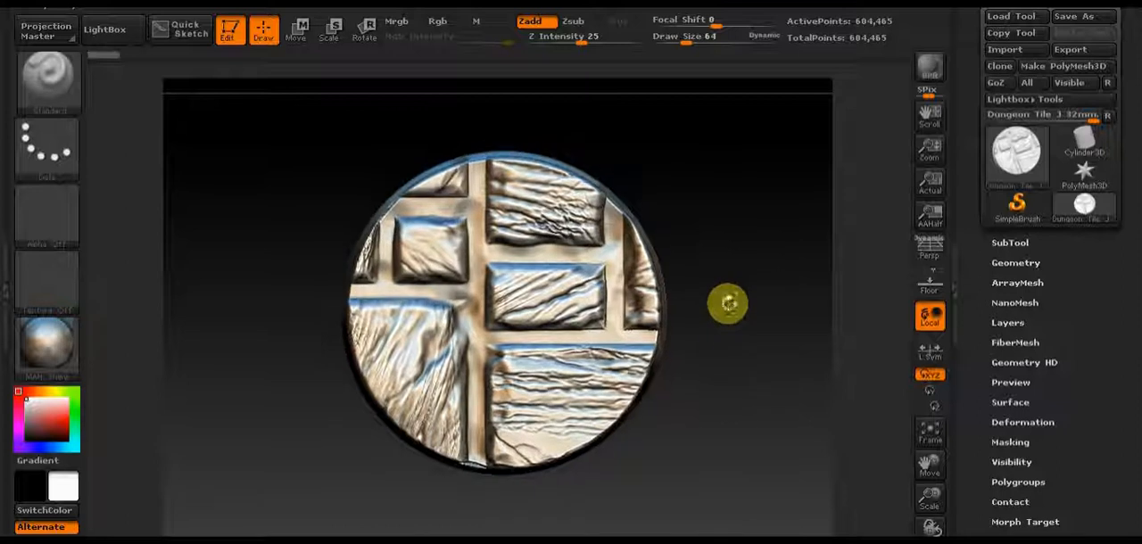
Step: Examine the finished dungeon tile's textured stones, grout gaps and rim from above, at low angles and close up
{"action": "left_click_drag", "start_coordinate": [747, 372], "coordinate": [753, 287]}
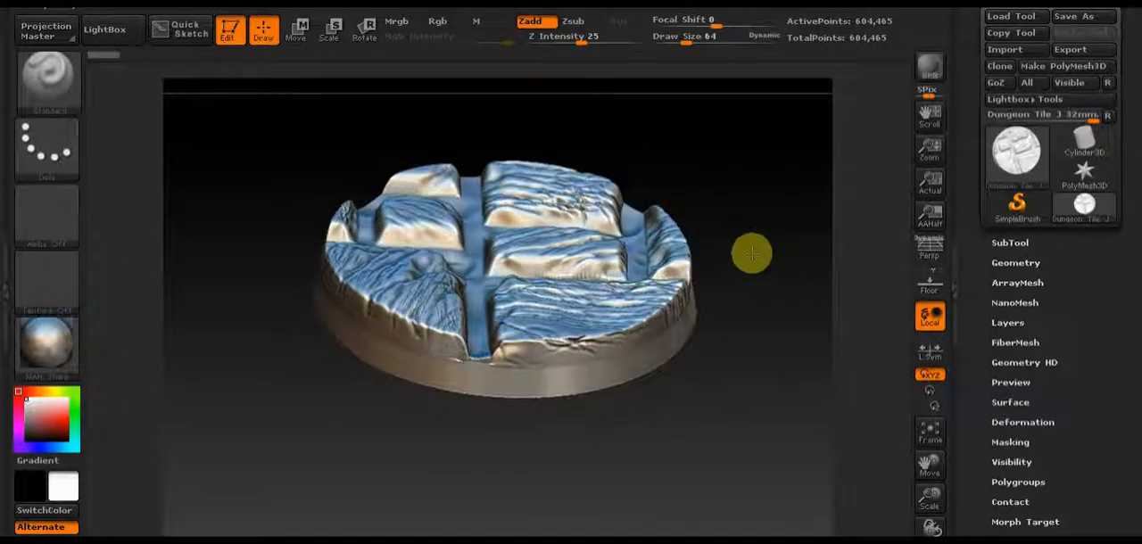
{"action": "left_click_drag", "start_coordinate": [747, 222], "coordinate": [736, 205]}
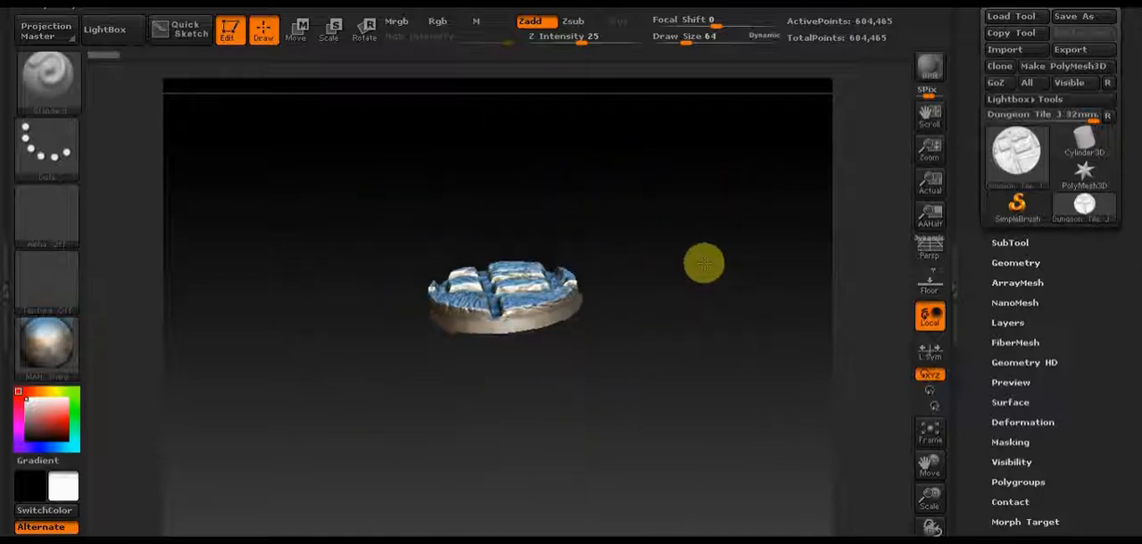
{"action": "left_click_drag", "start_coordinate": [704, 263], "coordinate": [701, 390]}
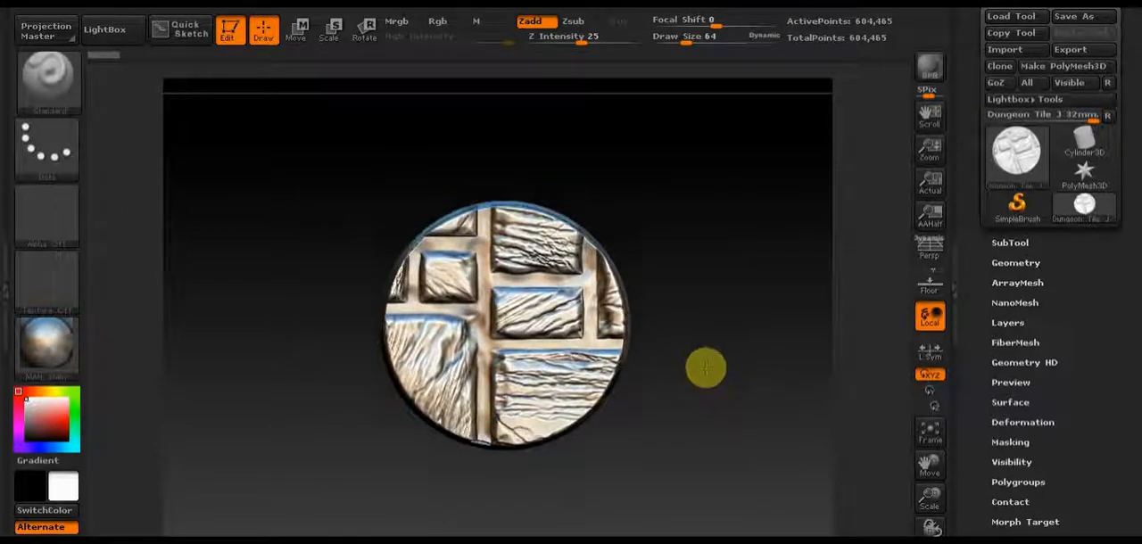
{"action": "left_click_drag", "start_coordinate": [721, 310], "coordinate": [757, 244]}
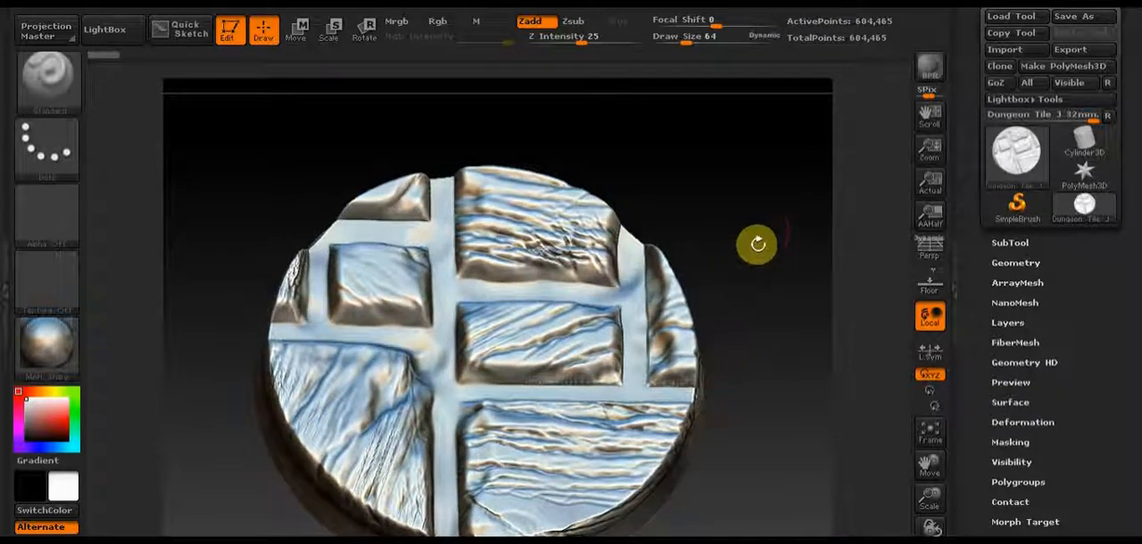
{"action": "left_click_drag", "start_coordinate": [765, 428], "coordinate": [760, 388]}
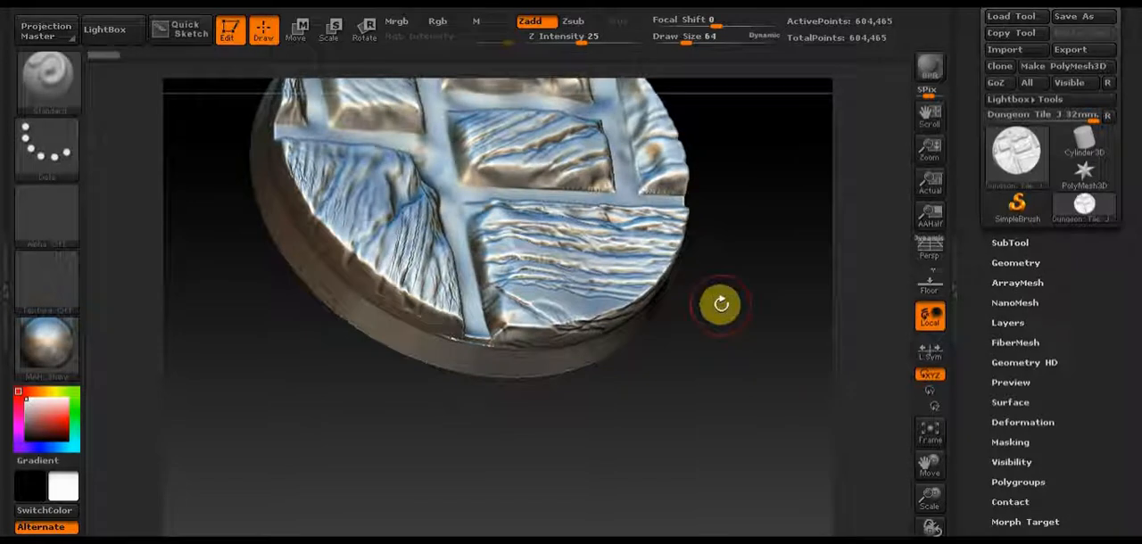
{"action": "mouse_move", "coordinate": [720, 304]}
{"action": "left_mouse_down", "text": "alt"}
{"action": "mouse_move", "coordinate": [741, 413]}
{"action": "mouse_move", "coordinate": [759, 410]}
{"action": "left_mouse_up", "text": "alt"}
{"action": "left_click_drag", "start_coordinate": [444, 308], "coordinate": [372, 276], "text": "shift"}
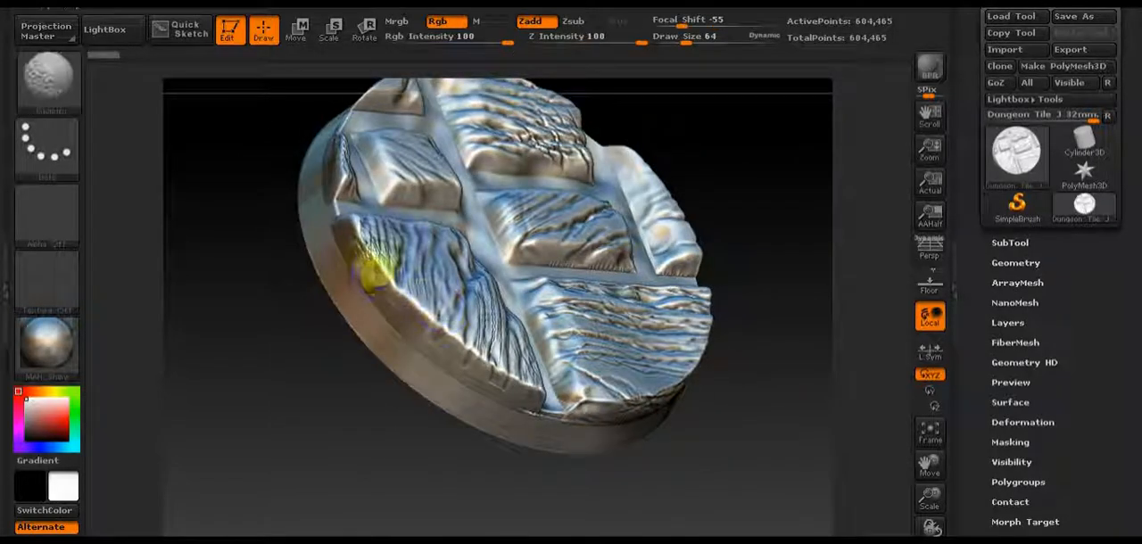
{"action": "left_click_drag", "start_coordinate": [752, 276], "coordinate": [750, 391], "text": "alt"}
{"action": "mouse_move", "coordinate": [750, 391]}
{"action": "left_mouse_down"}
{"action": "mouse_move", "coordinate": [701, 357]}
{"action": "mouse_move", "coordinate": [814, 151]}
{"action": "mouse_move", "coordinate": [726, 257]}
{"action": "left_mouse_up"}
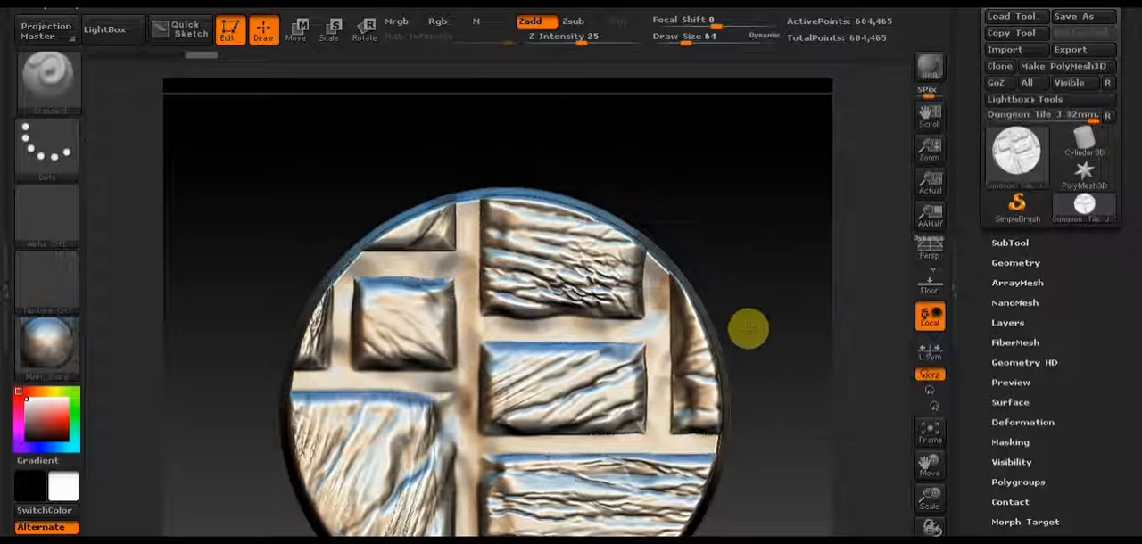
{"action": "mouse_move", "coordinate": [747, 326]}
{"action": "left_mouse_down"}
{"action": "mouse_move", "coordinate": [747, 247]}
{"action": "mouse_move", "coordinate": [751, 322]}
{"action": "left_mouse_up"}
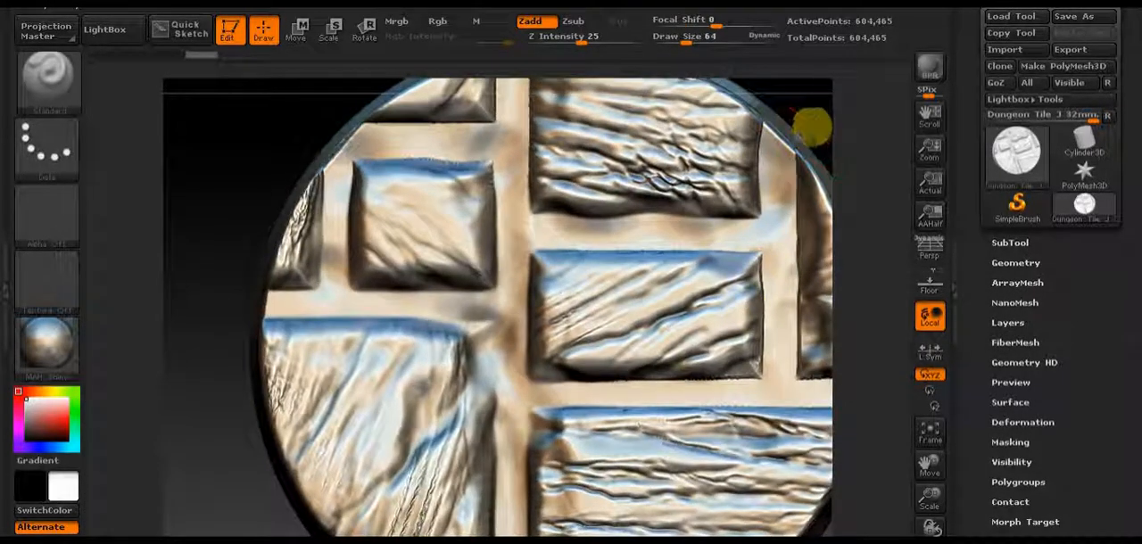
{"action": "left_click_drag", "start_coordinate": [813, 127], "coordinate": [649, 207], "text": "alt"}
{"action": "left_click_drag", "start_coordinate": [745, 224], "coordinate": [740, 195]}
{"action": "key", "text": "shift"}
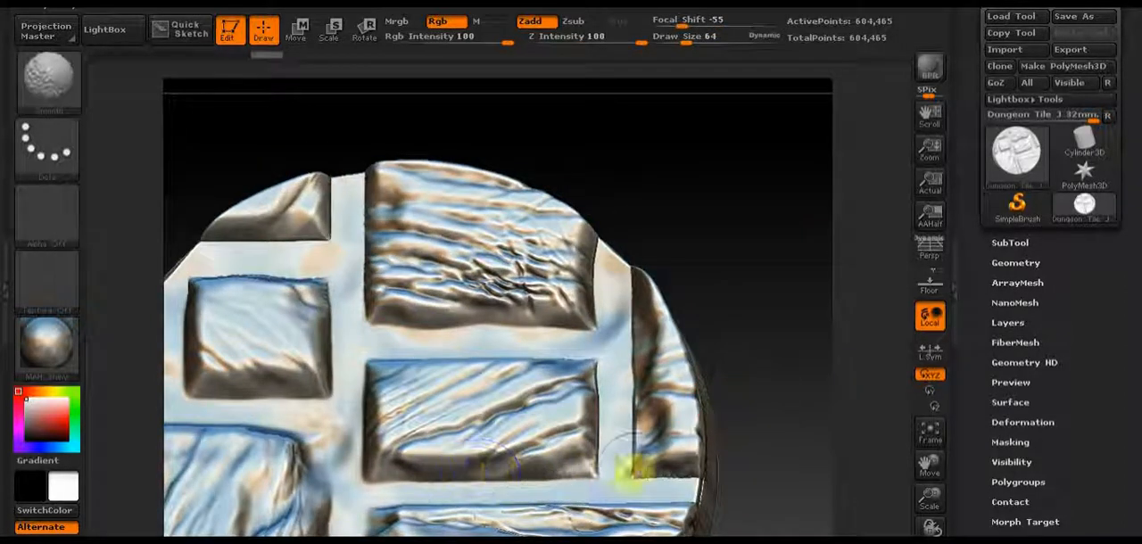
{"action": "mouse_move", "coordinate": [800, 387]}
{"action": "left_mouse_down", "text": "alt"}
{"action": "mouse_move", "coordinate": [798, 184]}
{"action": "mouse_move", "coordinate": [830, 121]}
{"action": "left_mouse_up", "text": "alt"}
{"action": "key", "text": "shift"}
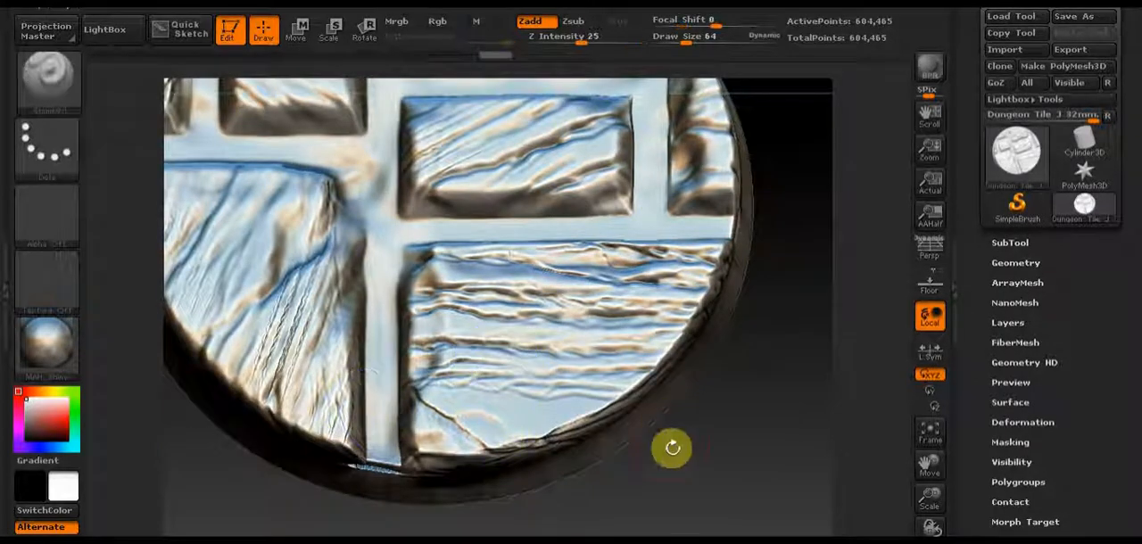
{"action": "left_click_drag", "start_coordinate": [670, 449], "coordinate": [545, 426]}
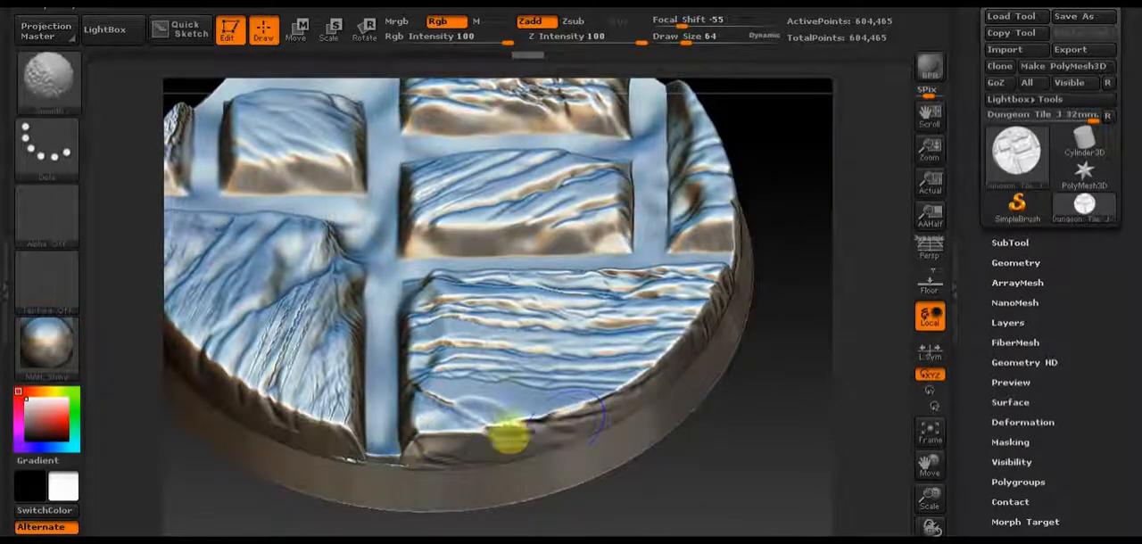
Step: Close ZBrush without saving the project and bring up the Videos library folder
{"action": "left_click", "coordinate": [1114, 3]}
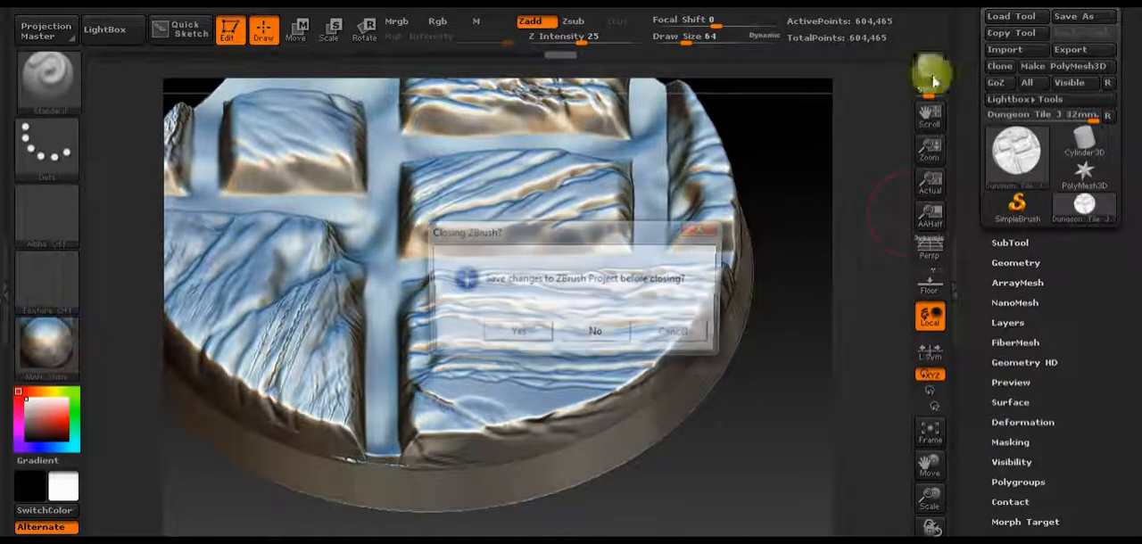
{"action": "left_click", "coordinate": [601, 335]}
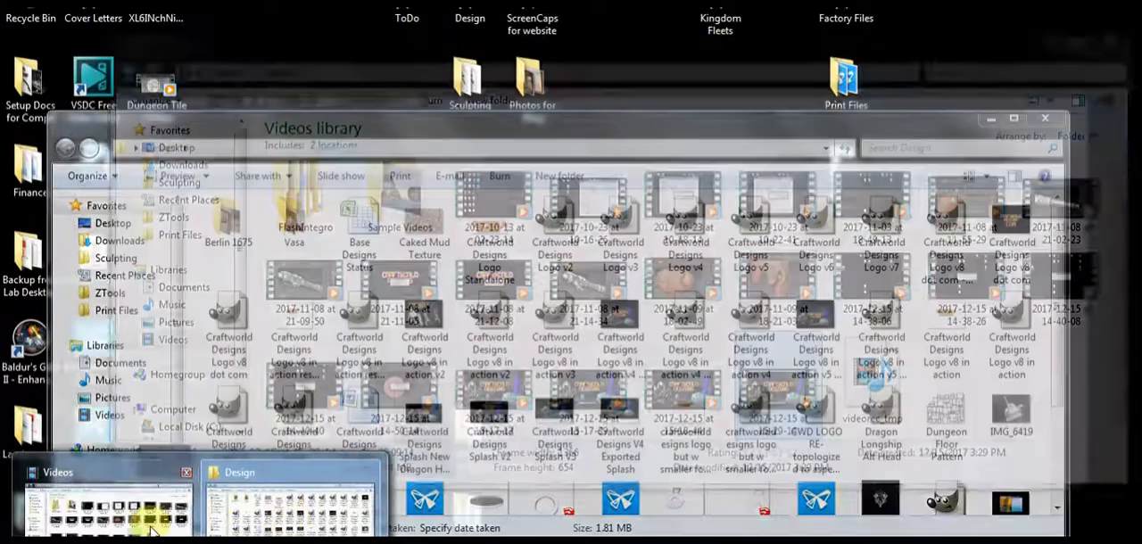
{"action": "left_click", "coordinate": [152, 531]}
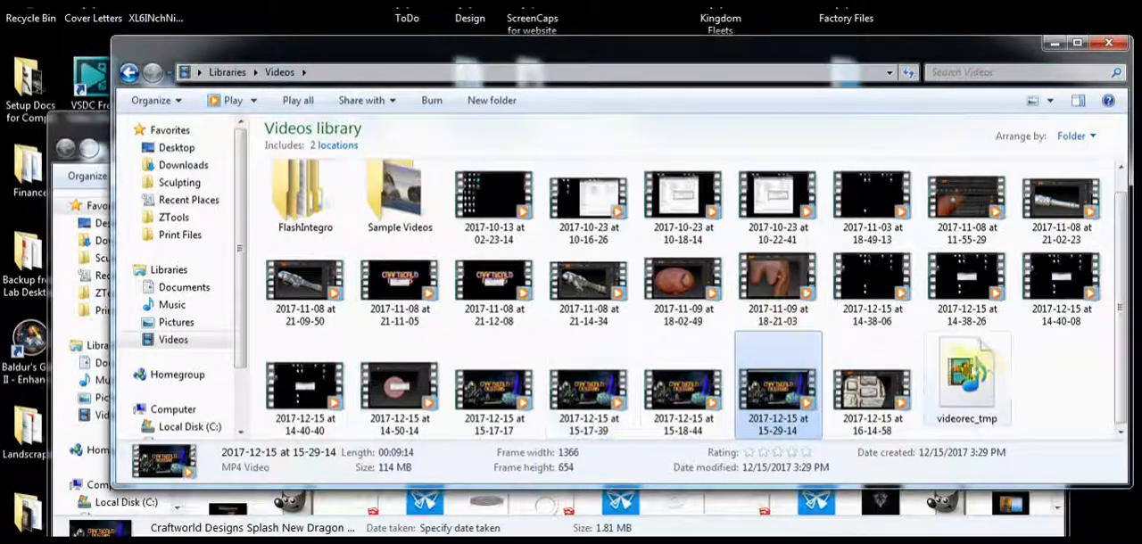
{"action": "left_click", "coordinate": [1058, 378]}
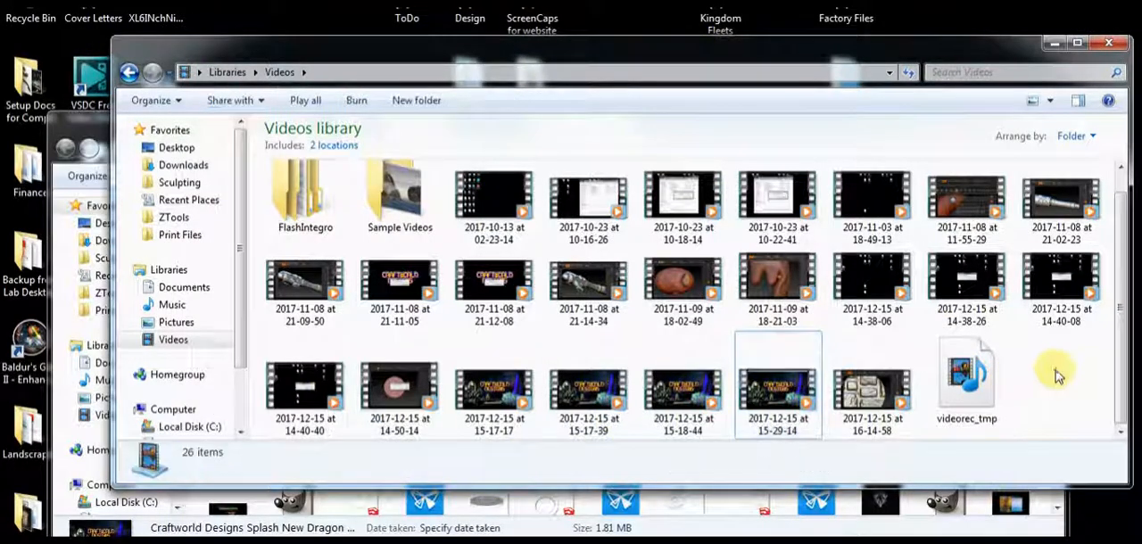
Step: Preview the recording "2017-12-15 at 15-29-14", close it, and play "2017-12-15 at 14-50-14" instead
{"action": "double_click", "coordinate": [783, 385]}
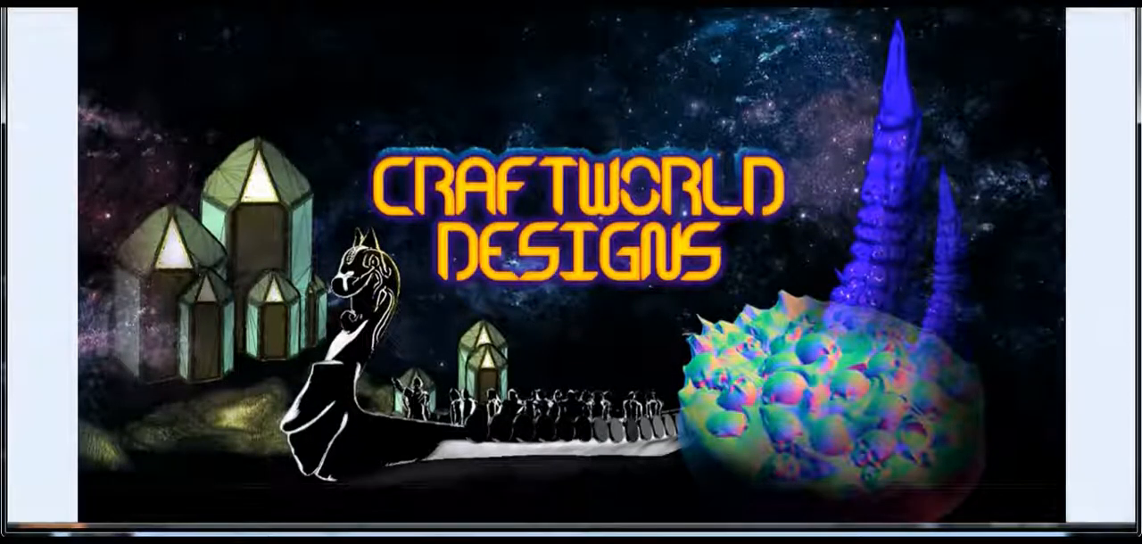
{"action": "key", "text": "alt+F4"}
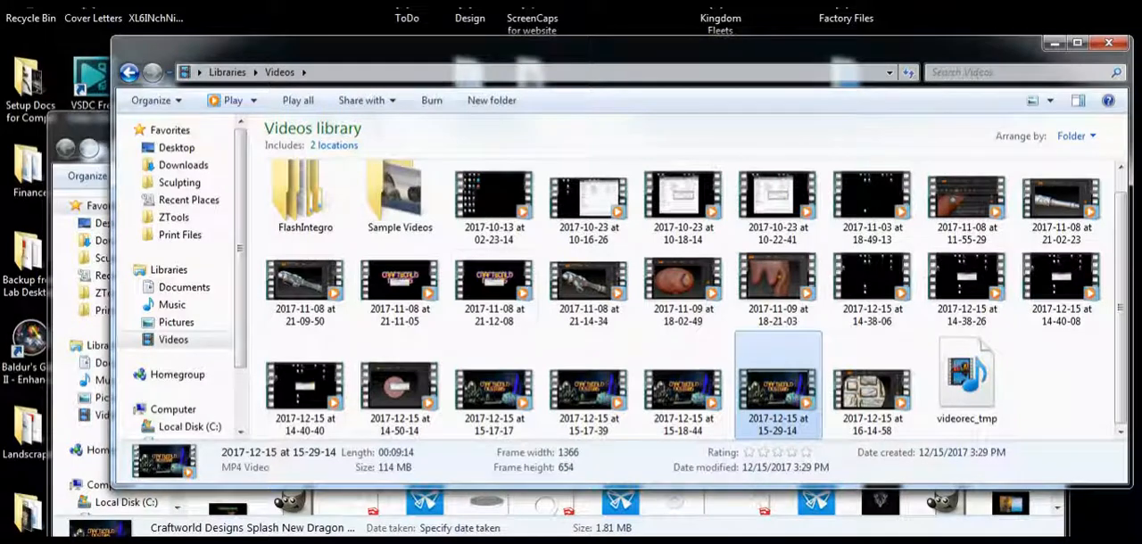
{"action": "double_click", "coordinate": [419, 387]}
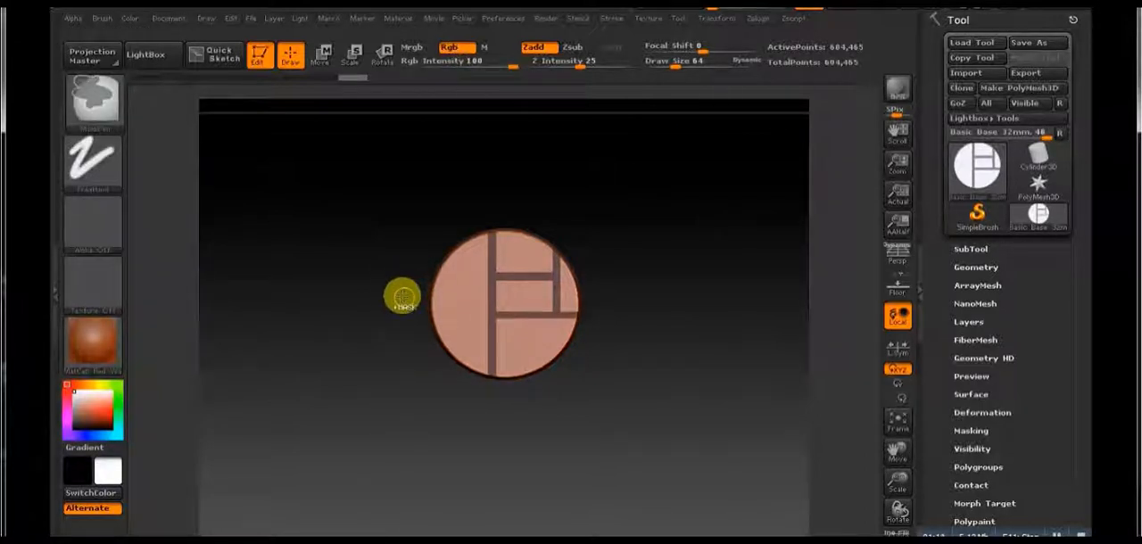
Step: Mask a horizontal grout line across the base's left half, plus a short vertical and a short horizontal line above it
{"action": "mouse_move", "coordinate": [401, 291]}
{"action": "left_mouse_down", "text": "ctrl"}
{"action": "mouse_move", "coordinate": [452, 318]}
{"action": "mouse_move", "coordinate": [492, 304]}
{"action": "mouse_move", "coordinate": [488, 296]}
{"action": "left_mouse_up", "text": "ctrl"}
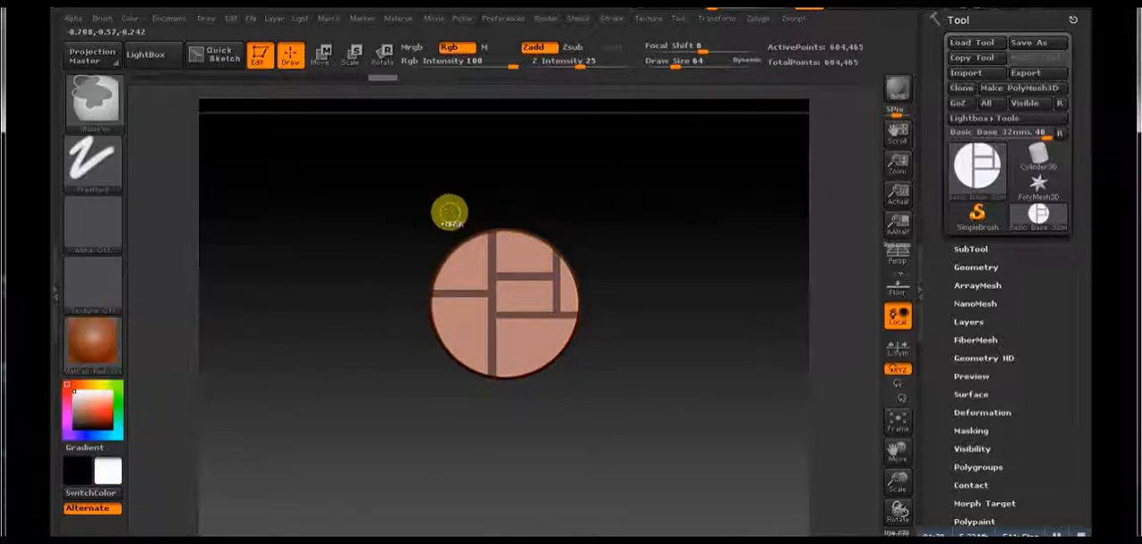
{"action": "left_click_drag", "start_coordinate": [448, 214], "coordinate": [451, 292], "text": "ctrl"}
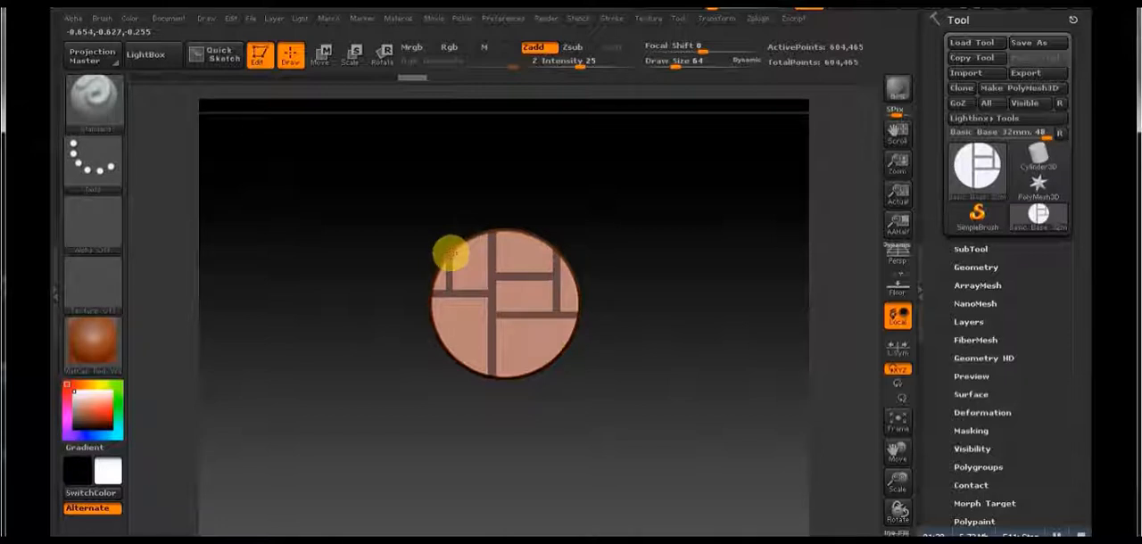
{"action": "key", "text": "ctrl"}
{"action": "left_click_drag", "start_coordinate": [383, 251], "coordinate": [489, 257], "text": "ctrl"}
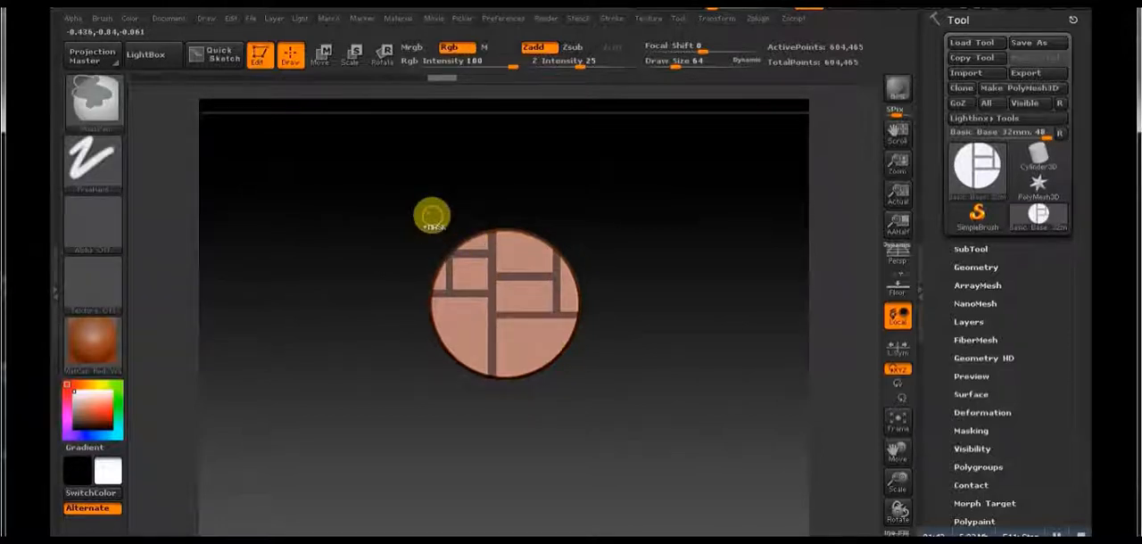
{"action": "mouse_move", "coordinate": [668, 334]}
{"action": "left_mouse_down"}
{"action": "mouse_move", "coordinate": [670, 299]}
{"action": "mouse_move", "coordinate": [670, 314]}
{"action": "left_mouse_up"}
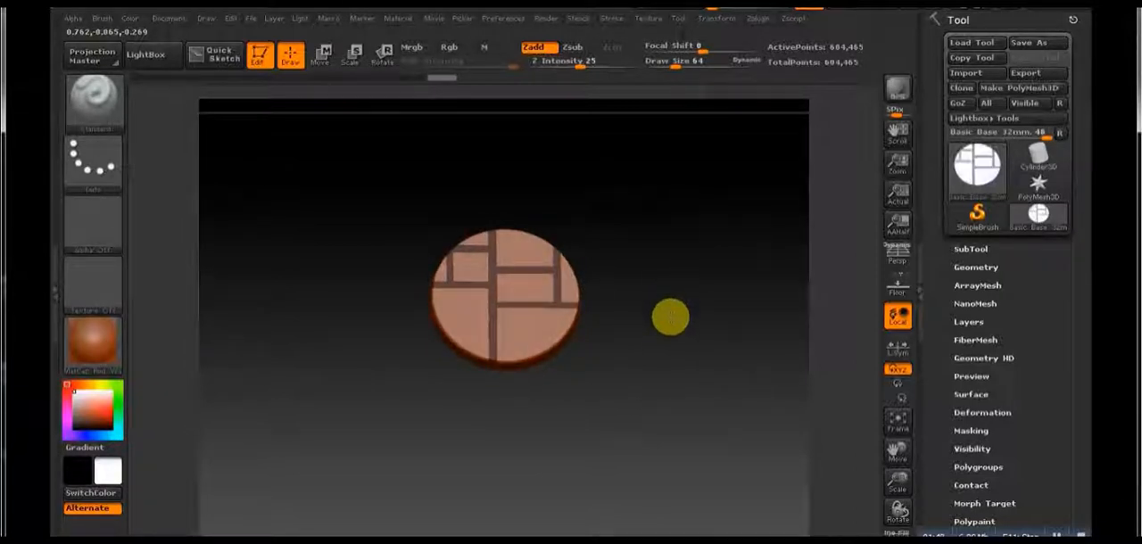
Step: Blur the edges of the grout mask and invert it so the grout lines are masked and the stones free
{"action": "left_click_drag", "start_coordinate": [670, 318], "coordinate": [622, 438]}
{"action": "key", "text": "f"}
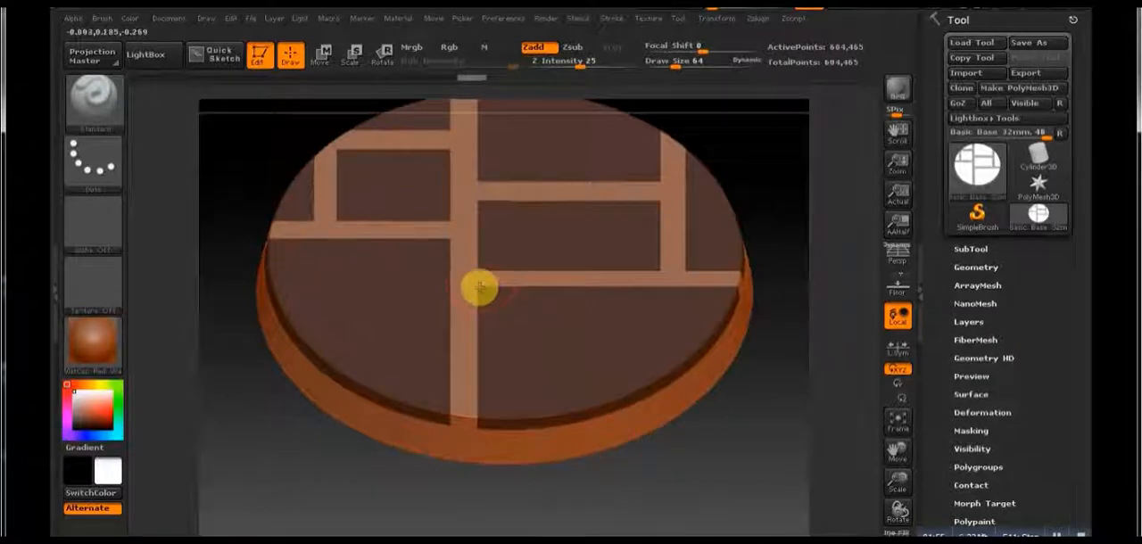
{"action": "left_click", "coordinate": [320, 55]}
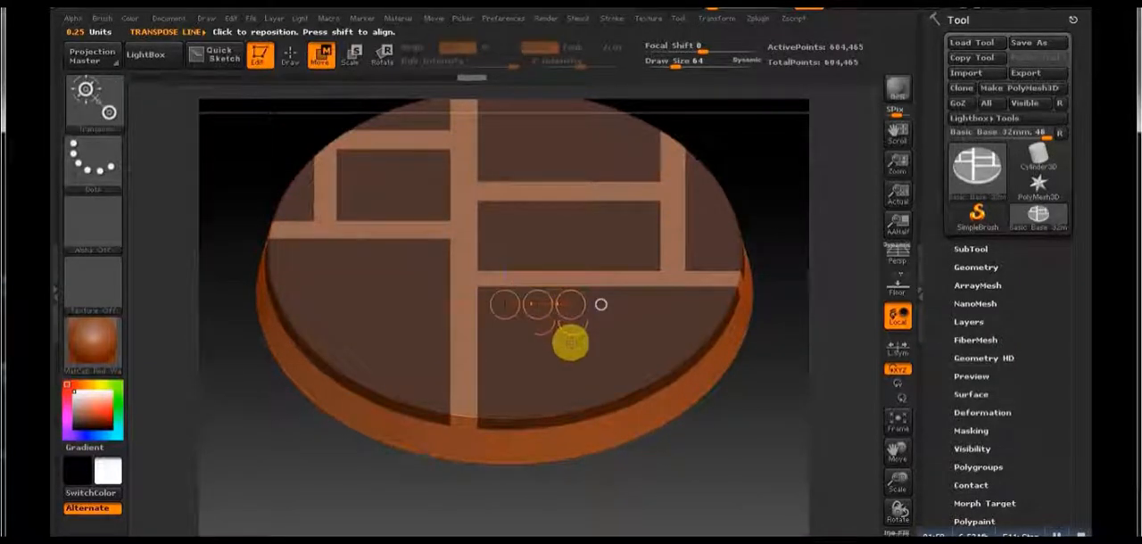
{"action": "left_click", "coordinate": [290, 55]}
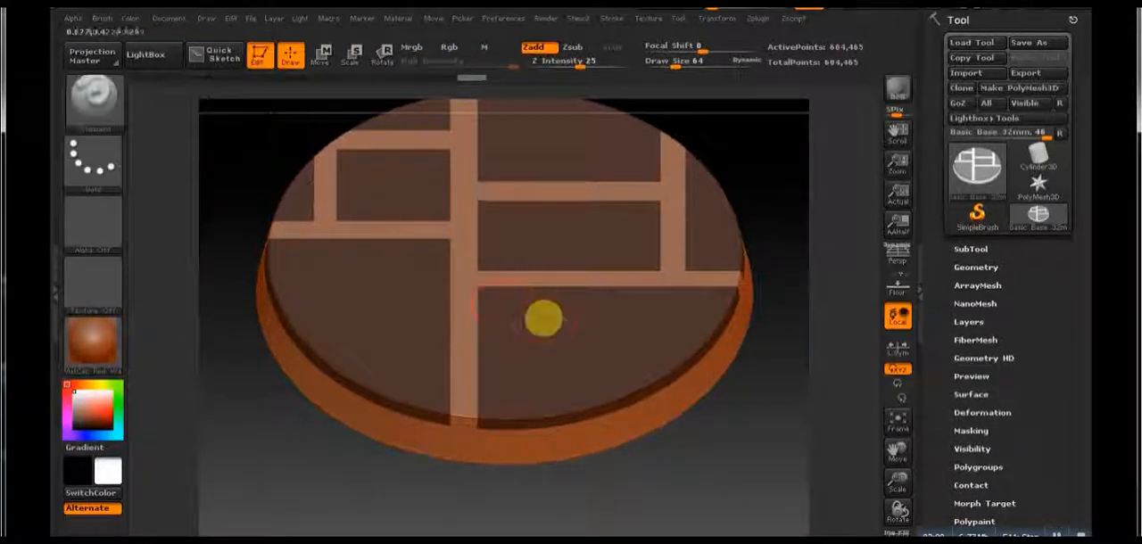
{"action": "key", "text": "ctrl"}
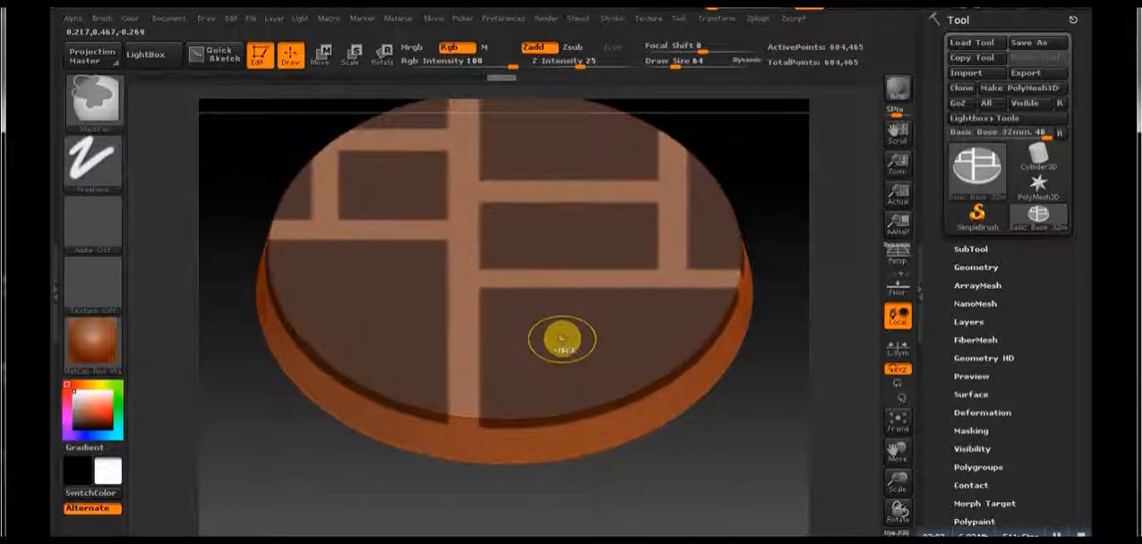
{"action": "mouse_move", "coordinate": [717, 460]}
{"action": "left_mouse_down", "text": "shift"}
{"action": "mouse_move", "coordinate": [723, 370]}
{"action": "mouse_move", "coordinate": [732, 522]}
{"action": "mouse_move", "coordinate": [730, 357]}
{"action": "mouse_move", "coordinate": [592, 372]}
{"action": "left_mouse_up", "text": "shift"}
{"action": "left_click", "coordinate": [735, 469], "text": "ctrl"}
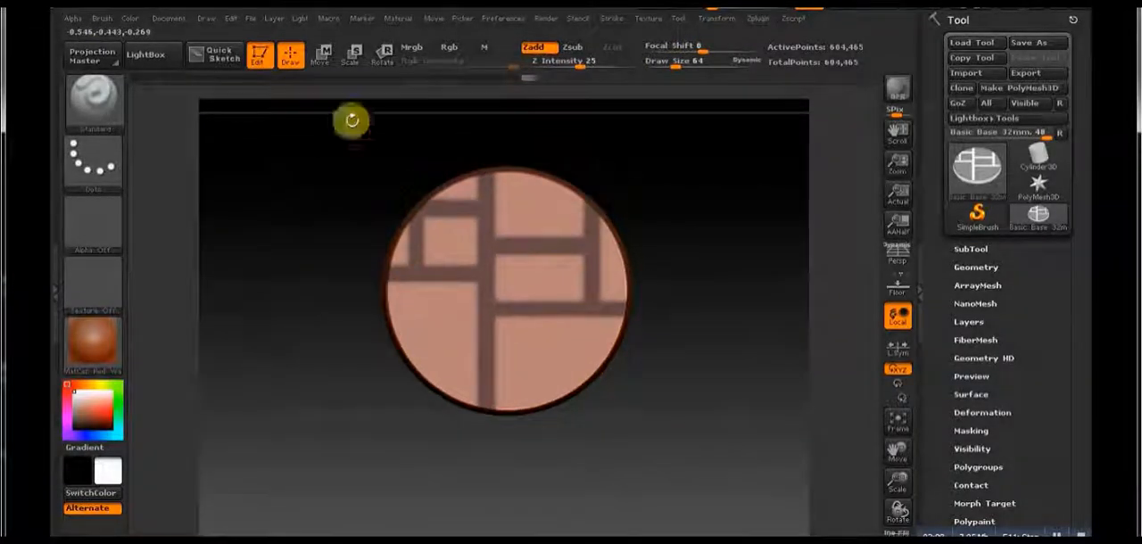
Step: Raise the unmasked stones slightly above the grout lines with a vertical Move transpose line, and return to drawing mode
{"action": "left_click", "coordinate": [324, 57]}
{"action": "left_click", "coordinate": [530, 345]}
{"action": "left_click_drag", "start_coordinate": [698, 437], "coordinate": [708, 306], "text": "shift"}
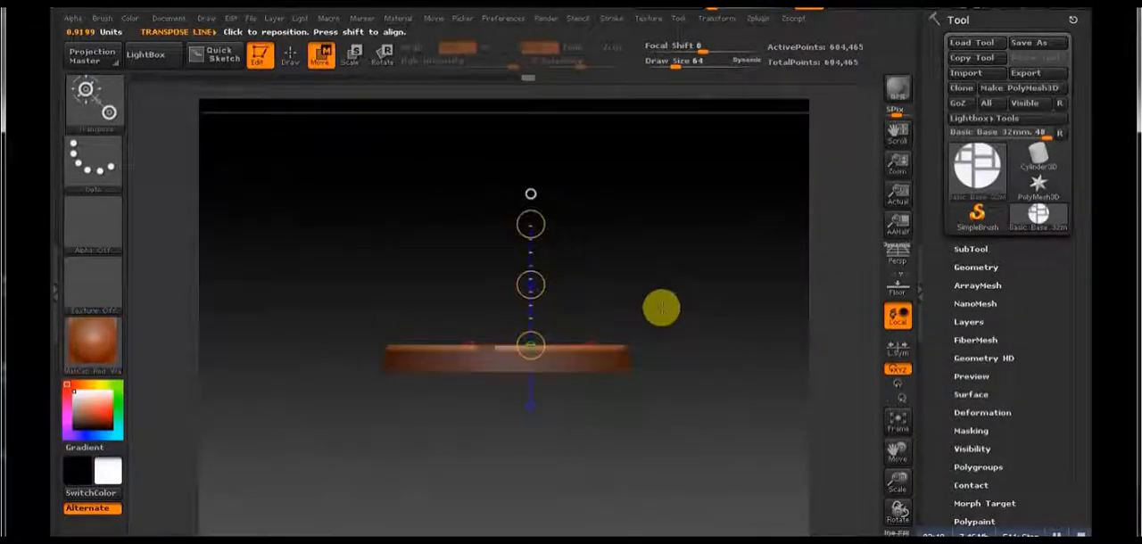
{"action": "mouse_move", "coordinate": [530, 284]}
{"action": "left_mouse_down"}
{"action": "mouse_move", "coordinate": [536, 237]}
{"action": "mouse_move", "coordinate": [528, 274]}
{"action": "left_mouse_up"}
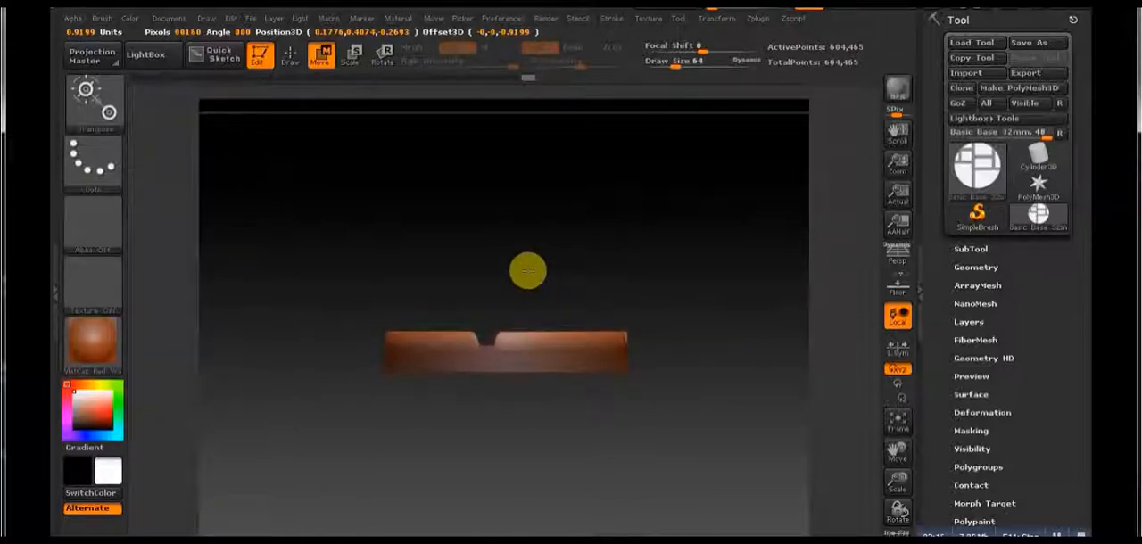
{"action": "left_click_drag", "start_coordinate": [528, 272], "coordinate": [528, 273]}
{"action": "mouse_move", "coordinate": [651, 258]}
{"action": "left_mouse_down"}
{"action": "mouse_move", "coordinate": [642, 376]}
{"action": "mouse_move", "coordinate": [696, 451]}
{"action": "mouse_move", "coordinate": [573, 402]}
{"action": "mouse_move", "coordinate": [476, 327]}
{"action": "left_mouse_up"}
{"action": "left_click", "coordinate": [261, 56]}
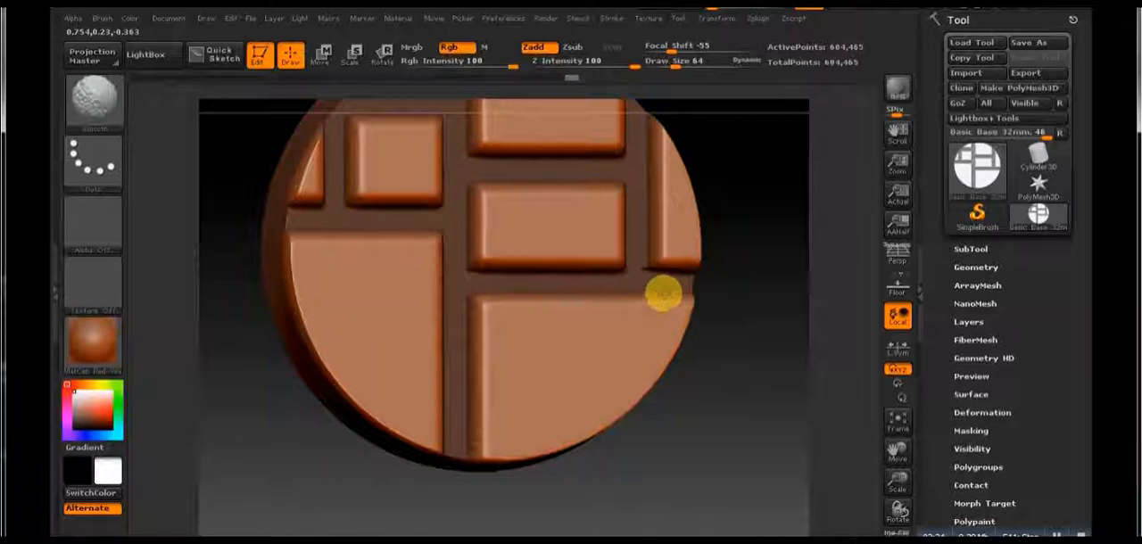
Step: Undo the test stroke, set the draw size to 49, and roughen the lower part of the stone at the right rim
{"action": "mouse_move", "coordinate": [770, 265]}
{"action": "left_mouse_down", "text": "shift"}
{"action": "mouse_move", "coordinate": [783, 329]}
{"action": "mouse_move", "coordinate": [724, 356]}
{"action": "mouse_move", "coordinate": [601, 265]}
{"action": "left_mouse_up", "text": "shift"}
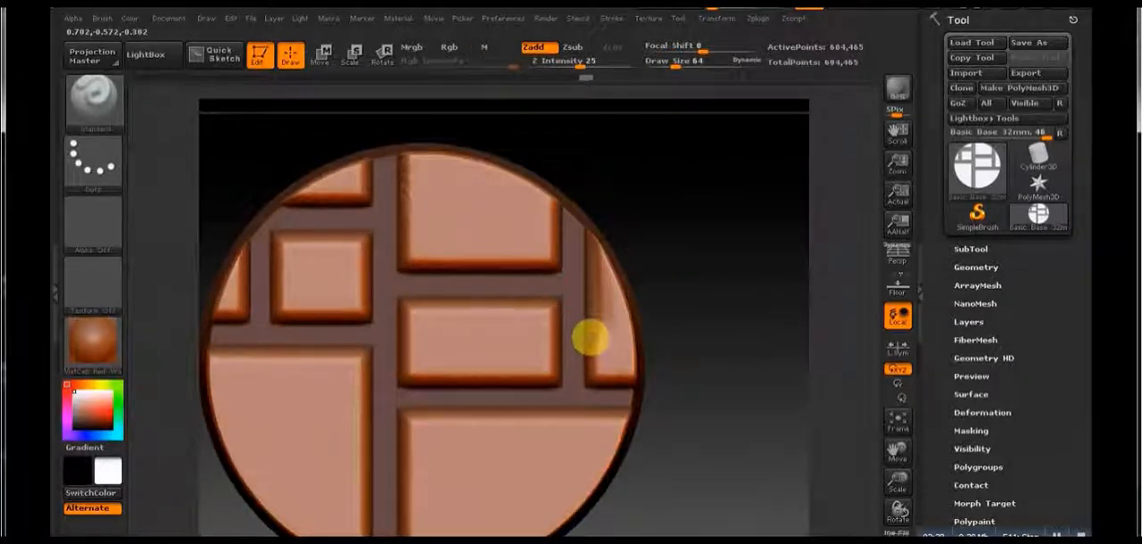
{"action": "key", "text": "ctrl"}
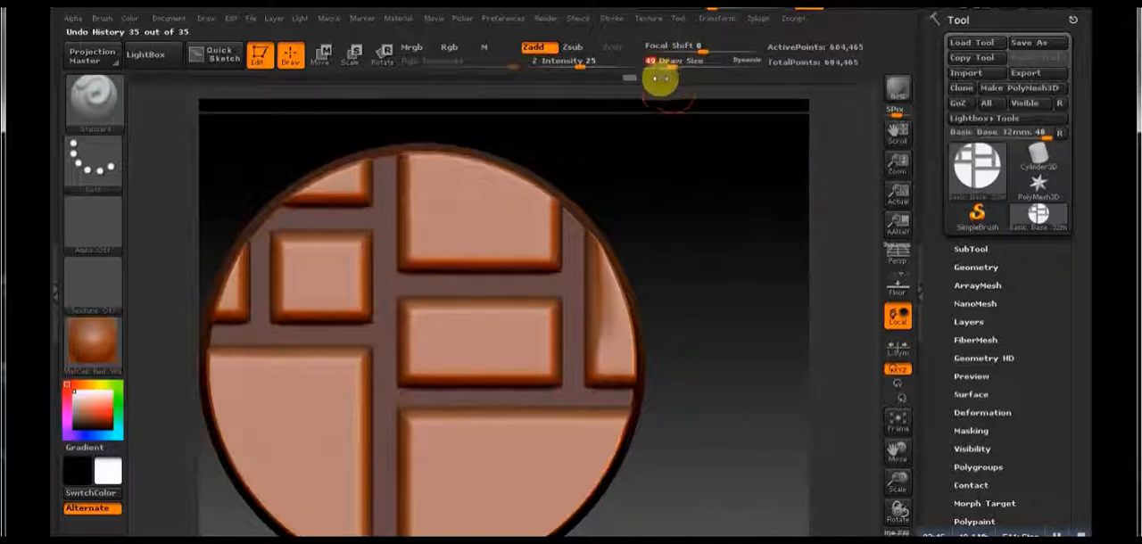
{"action": "mouse_move", "coordinate": [593, 381]}
{"action": "left_mouse_down"}
{"action": "mouse_move", "coordinate": [593, 340]}
{"action": "mouse_move", "coordinate": [610, 380]}
{"action": "mouse_move", "coordinate": [622, 380]}
{"action": "left_mouse_up"}
{"action": "left_click_drag", "start_coordinate": [609, 340], "coordinate": [598, 367], "text": "shift"}
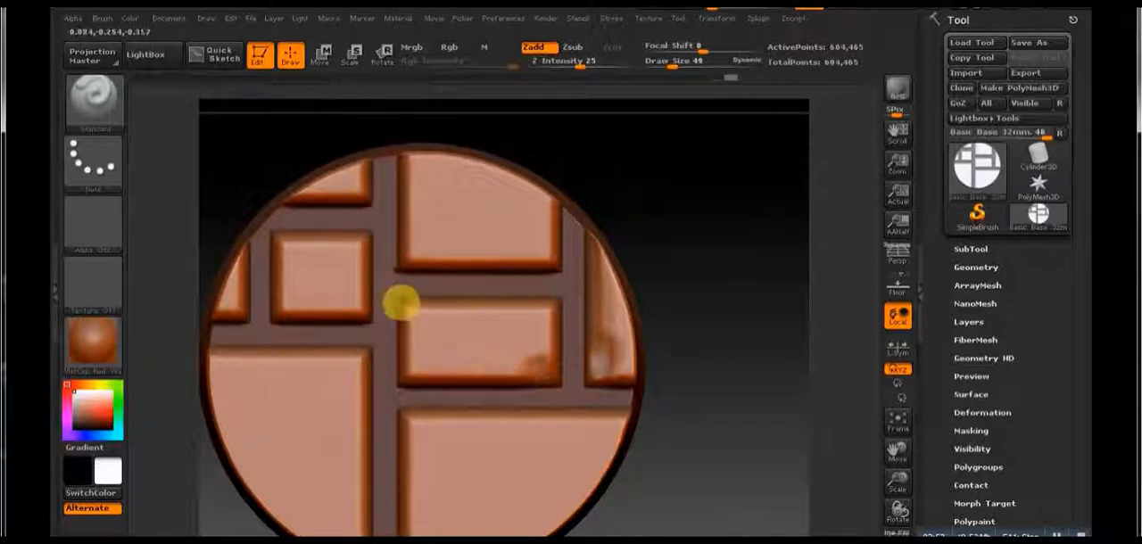
Step: Roughen the edges and corners of the middle rectangular stone with short Standard brush strokes
{"action": "left_click_drag", "start_coordinate": [404, 312], "coordinate": [461, 305]}
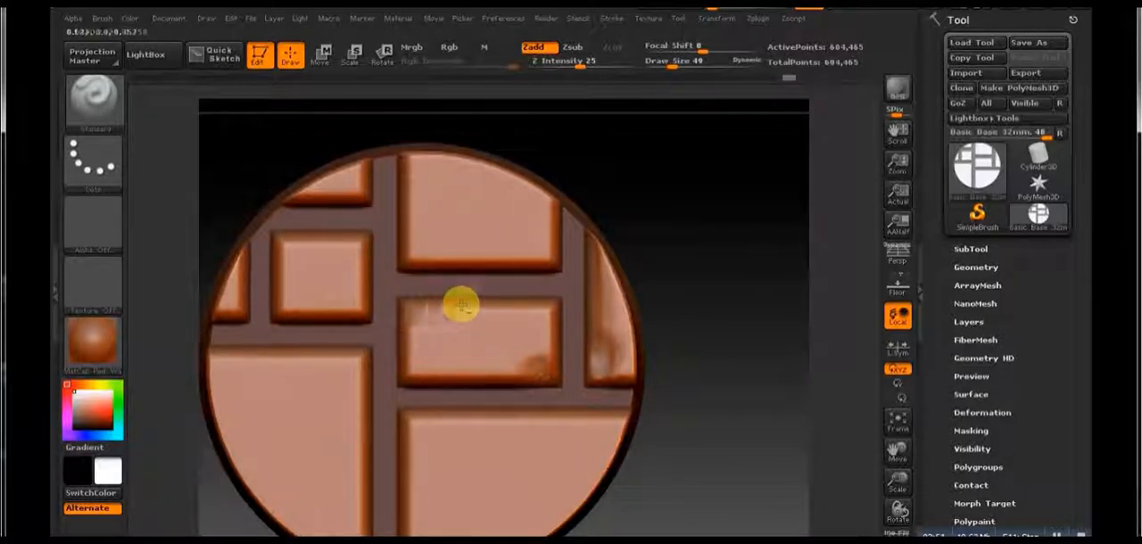
{"action": "mouse_move", "coordinate": [549, 358]}
{"action": "left_mouse_down", "text": "shift"}
{"action": "mouse_move", "coordinate": [539, 377]}
{"action": "mouse_move", "coordinate": [412, 374]}
{"action": "left_mouse_up", "text": "shift"}
{"action": "left_click_drag", "start_coordinate": [414, 338], "coordinate": [416, 350]}
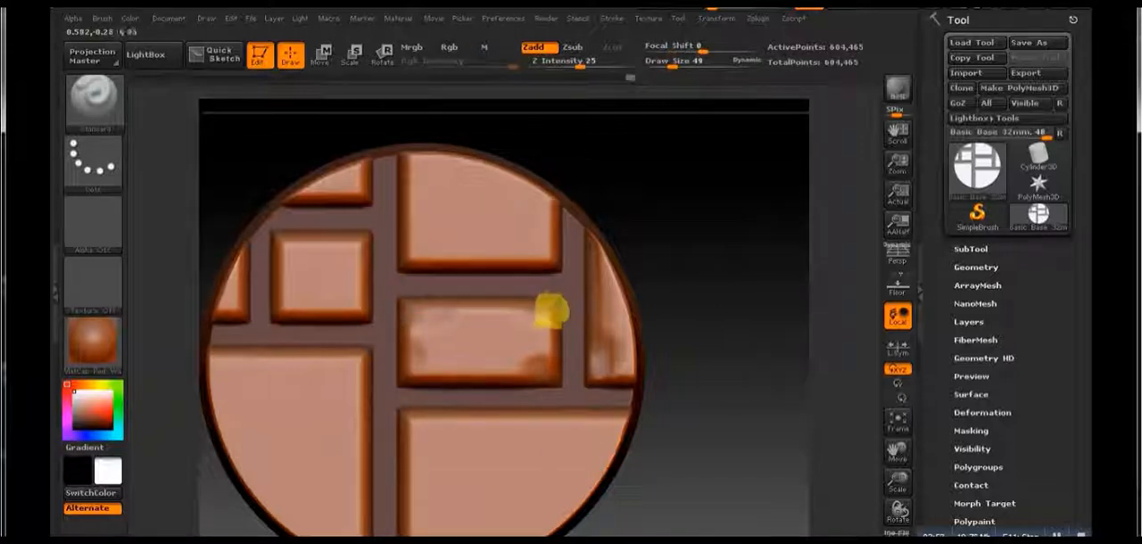
{"action": "left_click_drag", "start_coordinate": [553, 310], "coordinate": [554, 322]}
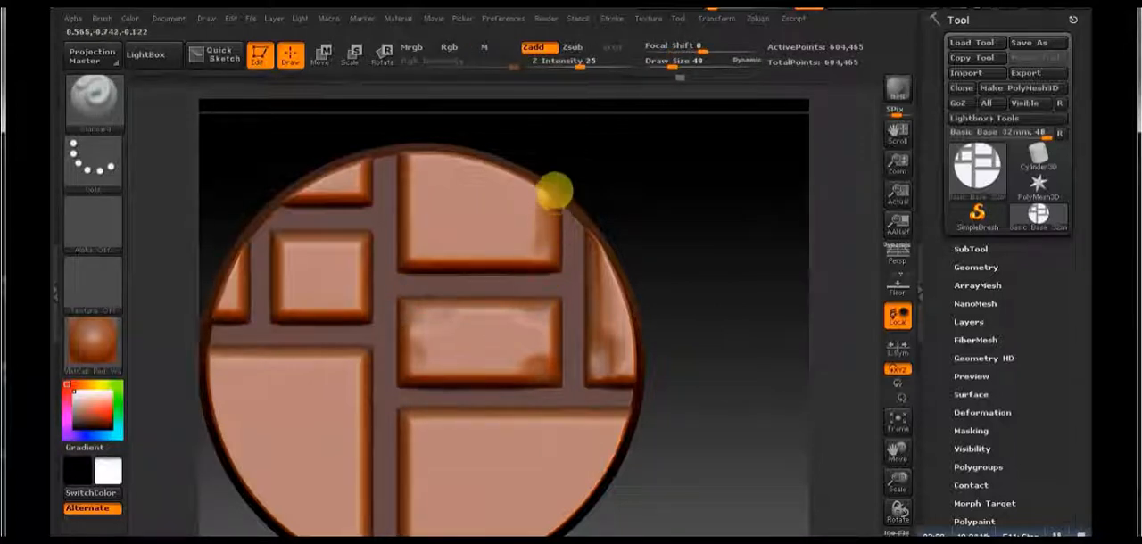
Step: Roughen the edges of the large upper-right stone and of the small square and rim stones at the upper left
{"action": "mouse_move", "coordinate": [555, 189]}
{"action": "left_mouse_down"}
{"action": "mouse_move", "coordinate": [500, 263]}
{"action": "mouse_move", "coordinate": [416, 258]}
{"action": "left_mouse_up"}
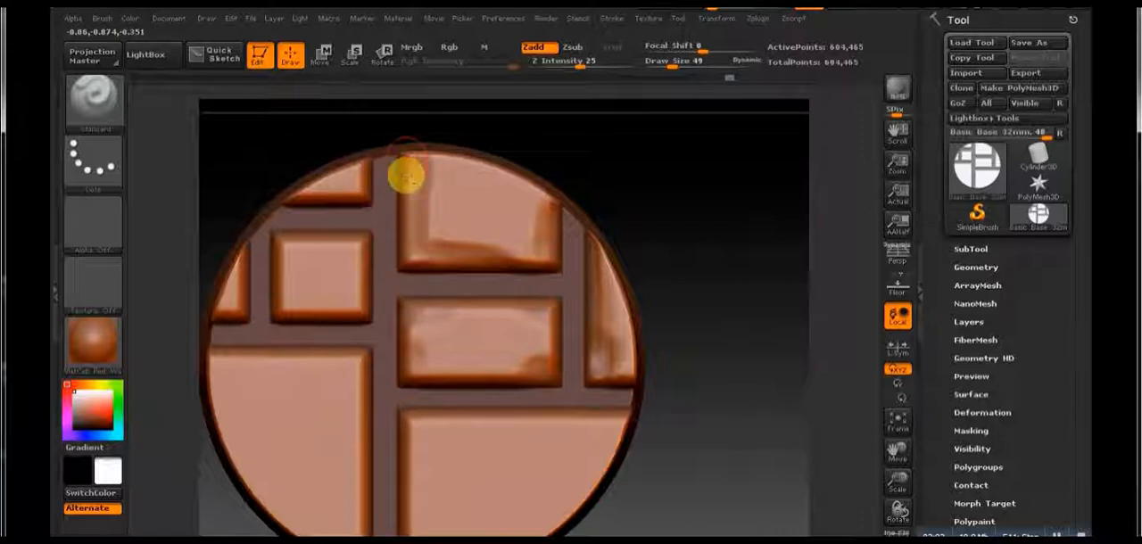
{"action": "mouse_move", "coordinate": [410, 163]}
{"action": "left_mouse_down"}
{"action": "mouse_move", "coordinate": [428, 224]}
{"action": "mouse_move", "coordinate": [415, 155]}
{"action": "mouse_move", "coordinate": [406, 170]}
{"action": "left_mouse_up"}
{"action": "left_click_drag", "start_coordinate": [366, 175], "coordinate": [361, 204]}
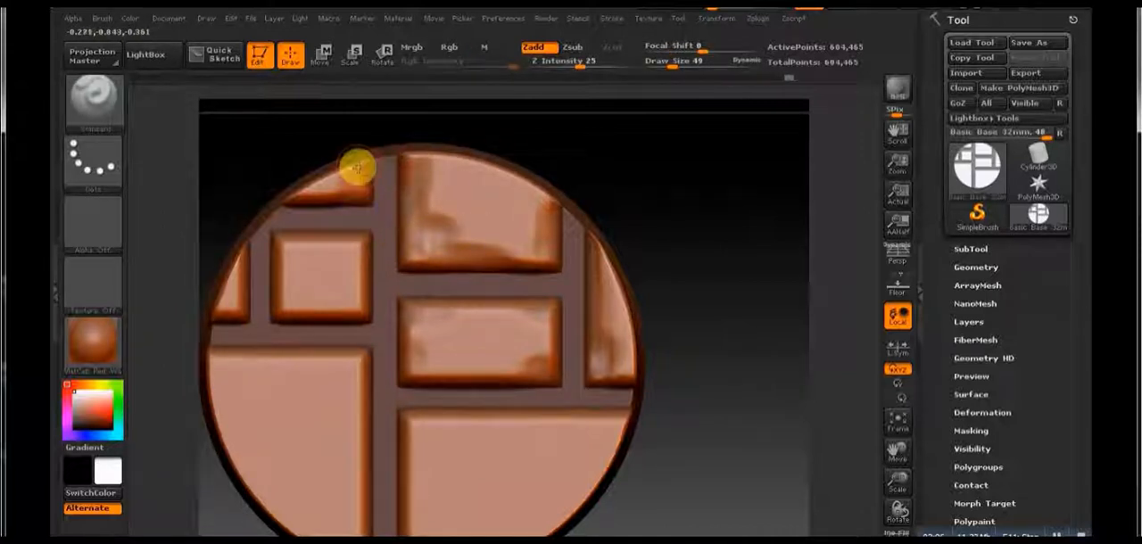
{"action": "mouse_move", "coordinate": [357, 168]}
{"action": "left_mouse_down"}
{"action": "mouse_move", "coordinate": [347, 240]}
{"action": "mouse_move", "coordinate": [362, 241]}
{"action": "mouse_move", "coordinate": [365, 323]}
{"action": "left_mouse_up"}
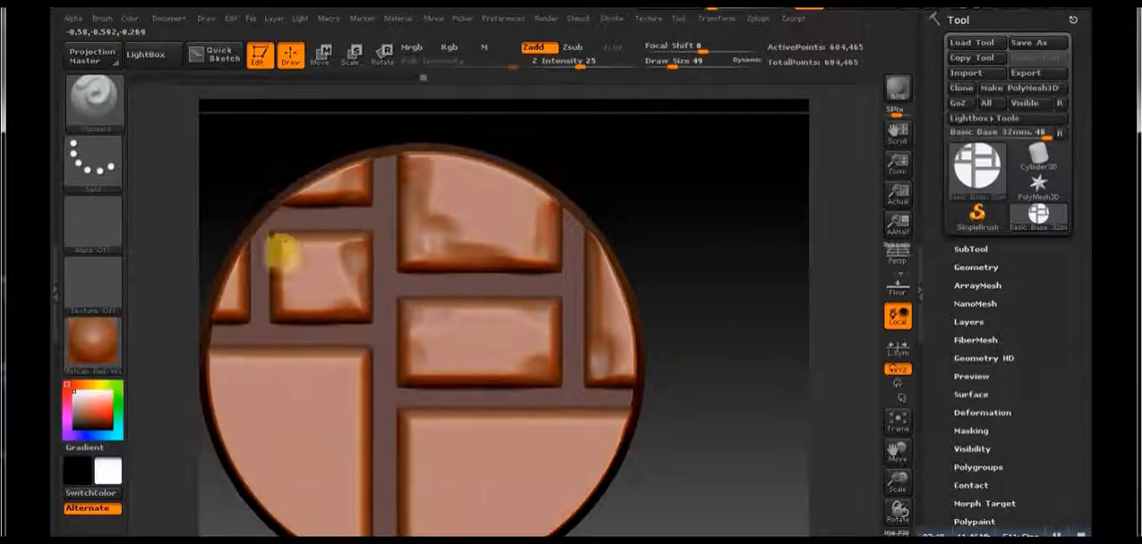
Step: Roughen the inner edges of the two large lower stones, smoothing the strokes that are too strong
{"action": "mouse_move", "coordinate": [217, 331]}
{"action": "left_mouse_down"}
{"action": "mouse_move", "coordinate": [307, 365]}
{"action": "mouse_move", "coordinate": [358, 479]}
{"action": "left_mouse_up"}
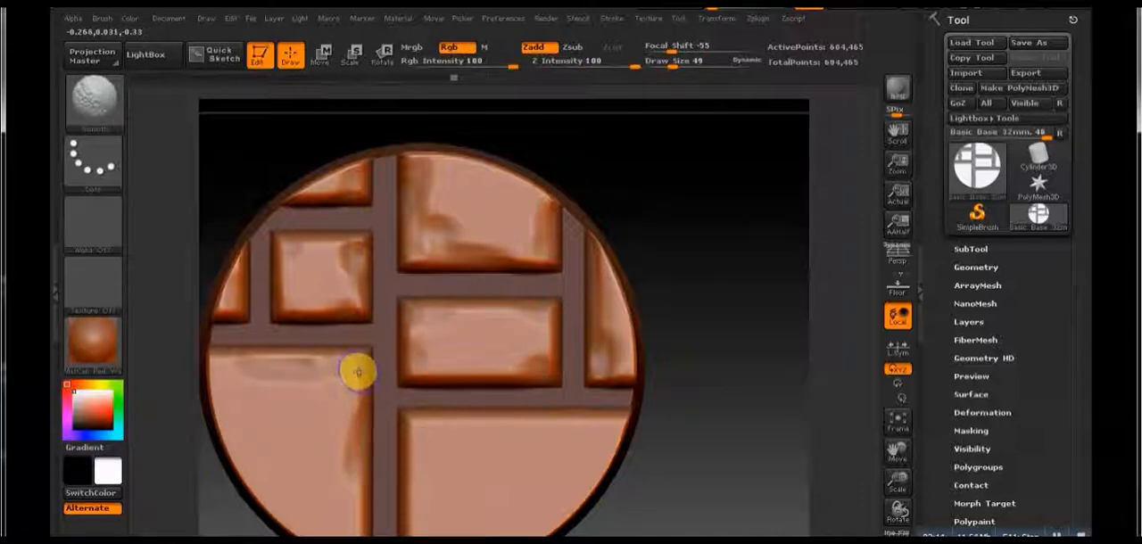
{"action": "left_click_drag", "start_coordinate": [357, 440], "coordinate": [365, 359], "text": "shift"}
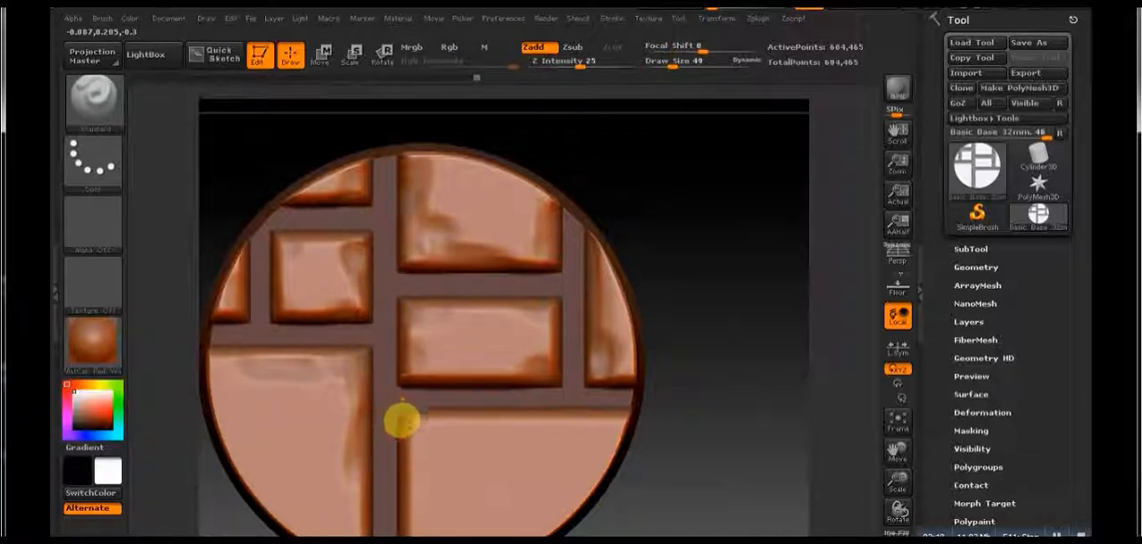
{"action": "left_click_drag", "start_coordinate": [407, 436], "coordinate": [407, 510]}
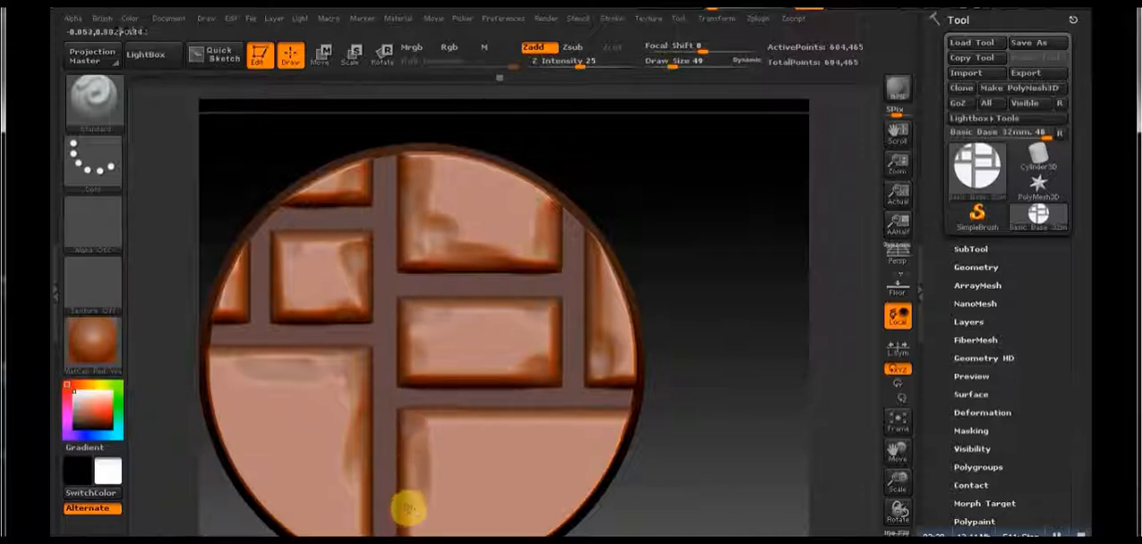
{"action": "left_click_drag", "start_coordinate": [570, 413], "coordinate": [516, 428]}
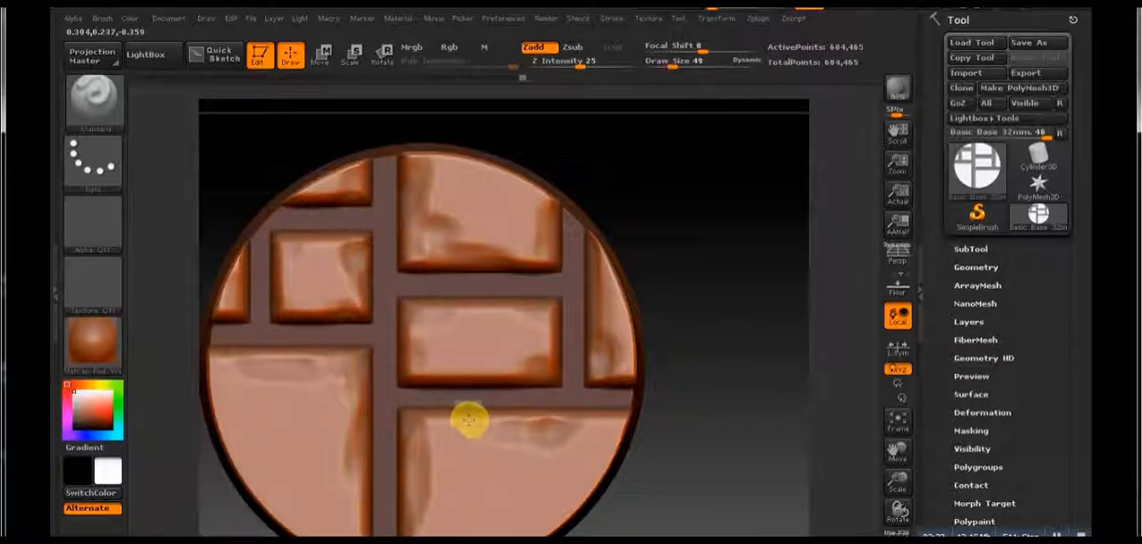
{"action": "left_click_drag", "start_coordinate": [436, 422], "coordinate": [568, 420]}
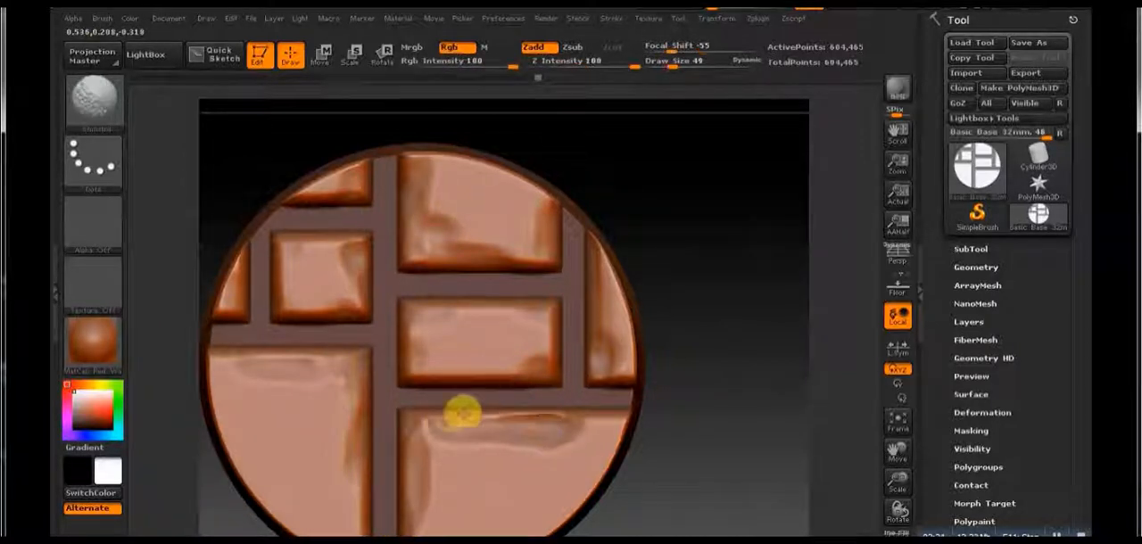
{"action": "left_click_drag", "start_coordinate": [462, 413], "coordinate": [540, 419]}
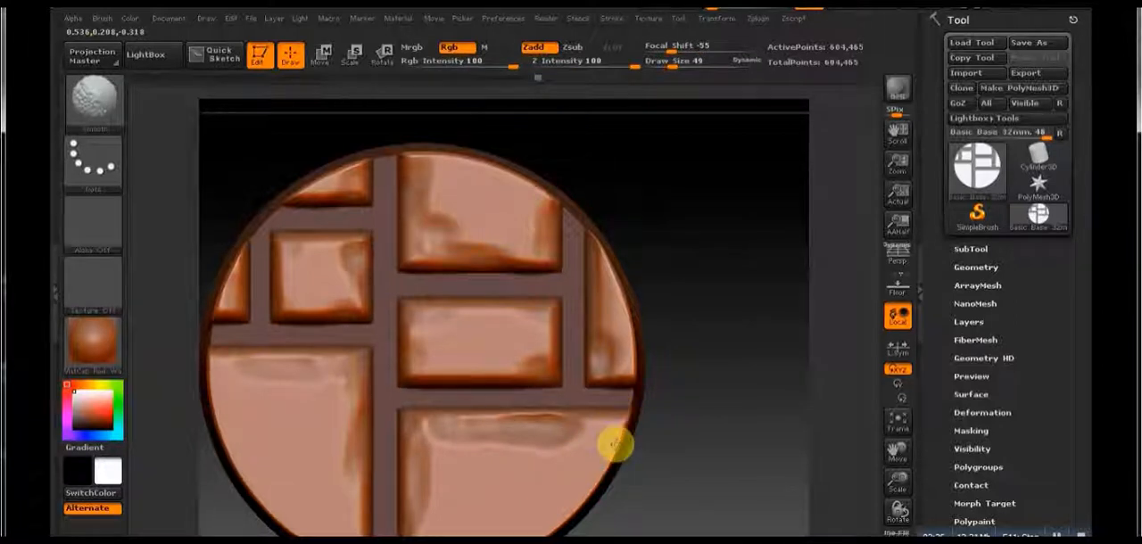
Step: Set the draw size to 191 and Z Intensity to 21, and add broad unevenness to the two large lower stones
{"action": "left_click_drag", "start_coordinate": [684, 349], "coordinate": [696, 393]}
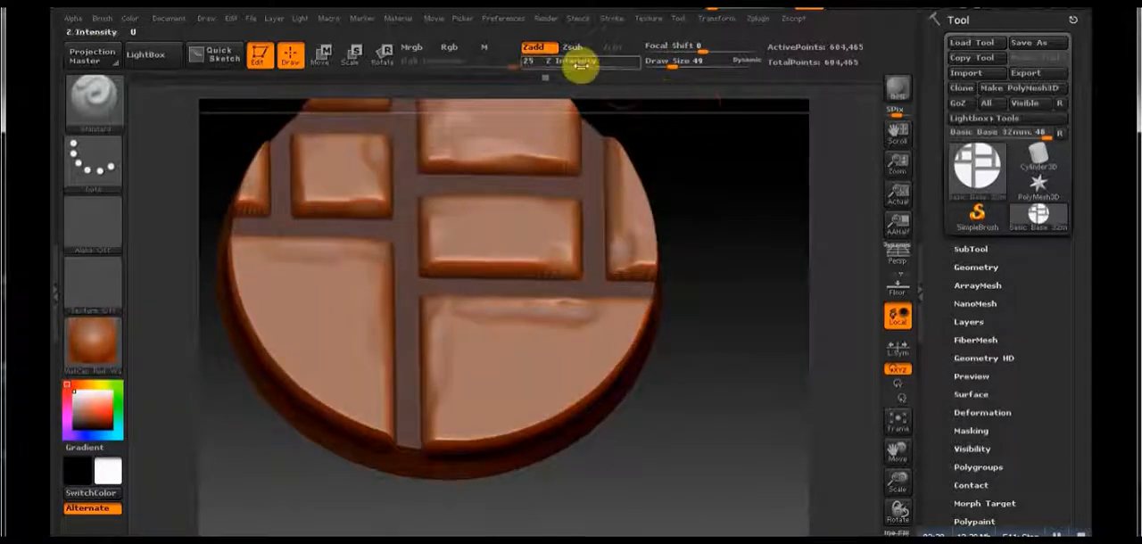
{"action": "left_click_drag", "start_coordinate": [668, 61], "coordinate": [694, 62]}
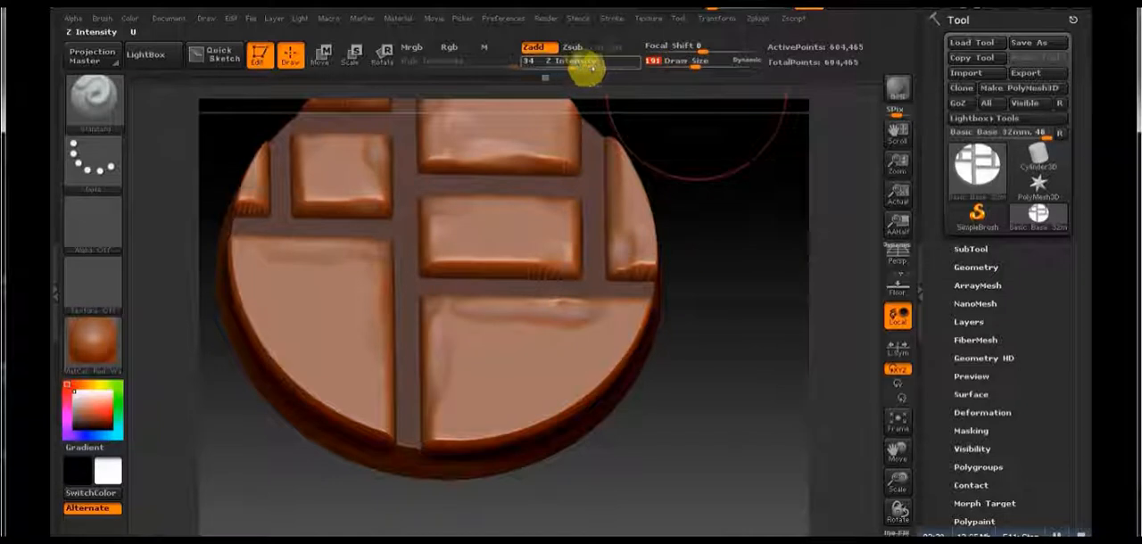
{"action": "left_click_drag", "start_coordinate": [582, 66], "coordinate": [576, 66]}
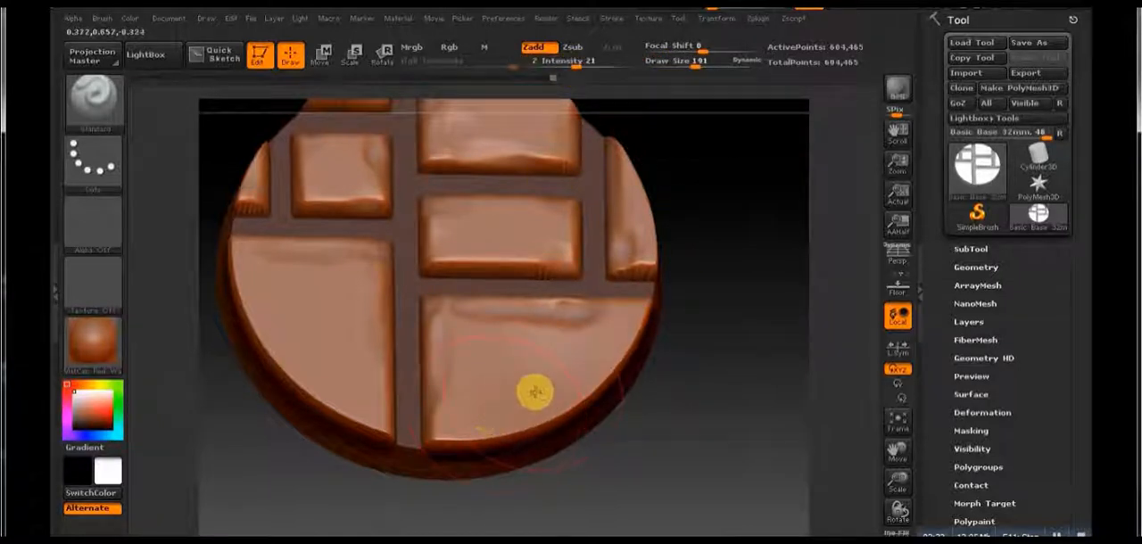
{"action": "left_click_drag", "start_coordinate": [325, 404], "coordinate": [239, 247], "text": "shift"}
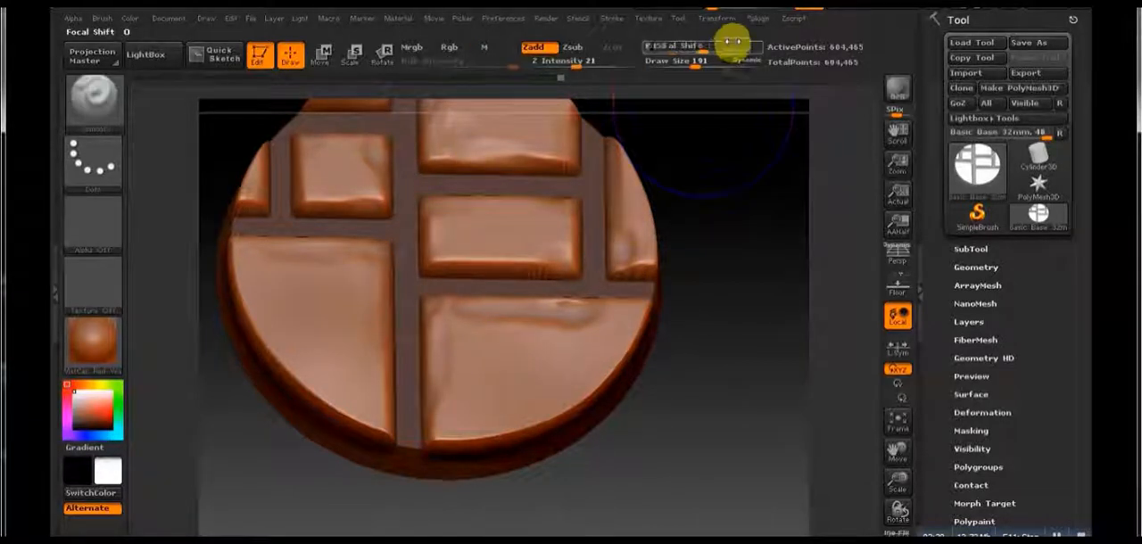
Step: Load Alpha 58 on the Standard brush and switch it from Zadd to Zsub, undoing the test stroke made in between
{"action": "mouse_move", "coordinate": [735, 370]}
{"action": "left_mouse_down", "text": "alt"}
{"action": "mouse_move", "coordinate": [704, 292]}
{"action": "mouse_move", "coordinate": [645, 321]}
{"action": "left_mouse_up", "text": "alt"}
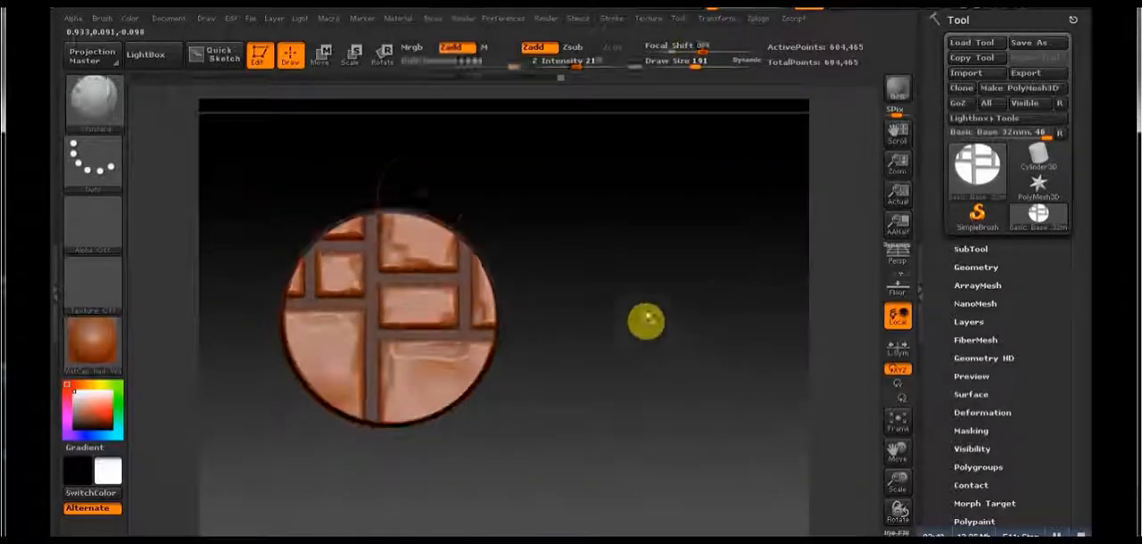
{"action": "left_click", "coordinate": [105, 225]}
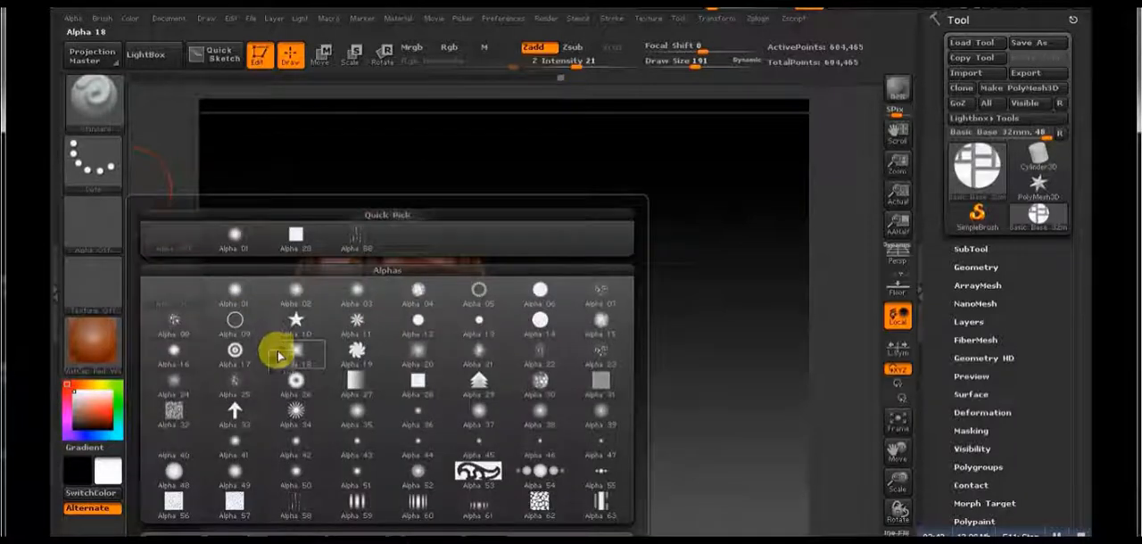
{"action": "left_click", "coordinate": [295, 507]}
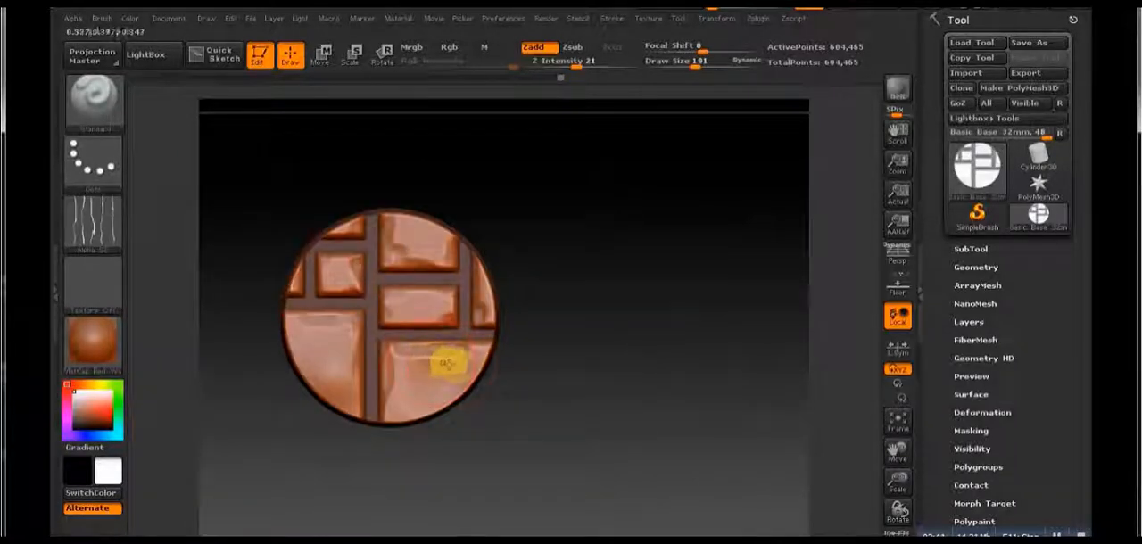
{"action": "left_click_drag", "start_coordinate": [362, 382], "coordinate": [474, 393]}
{"action": "key", "text": "ctrl+z"}
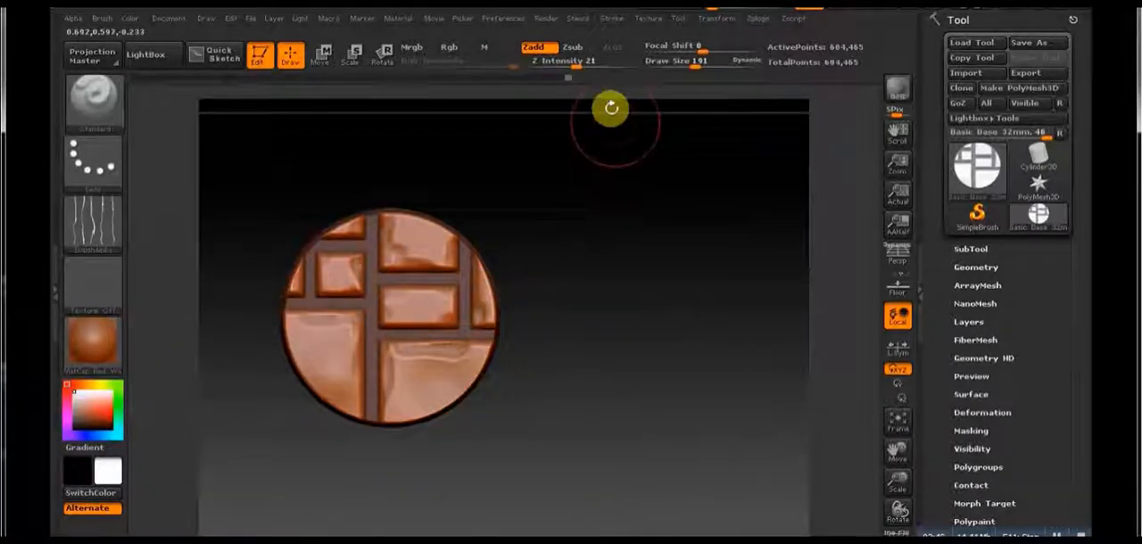
{"action": "left_click", "coordinate": [572, 47]}
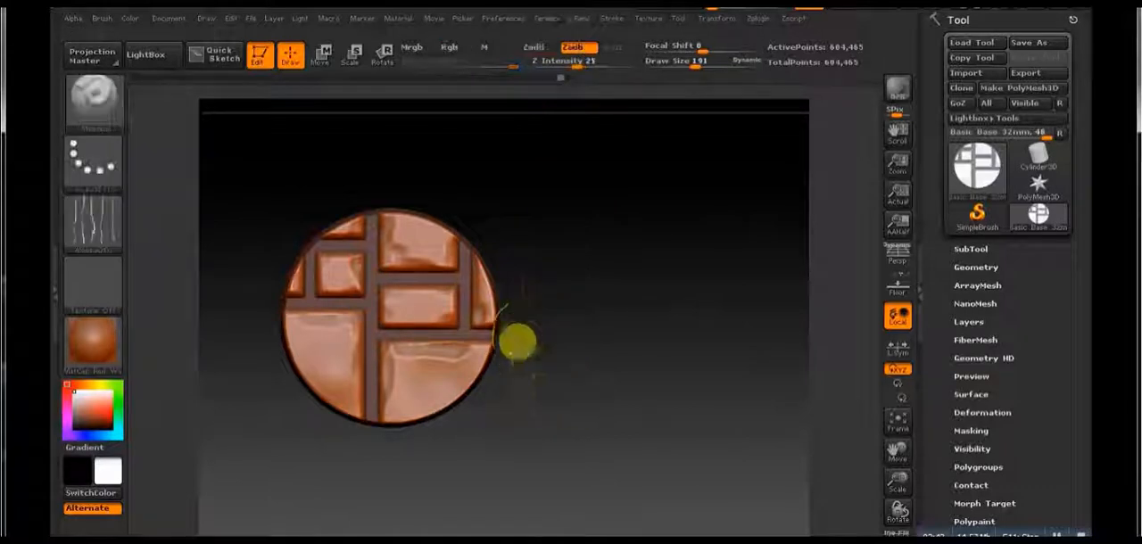
Step: Mask the middle rectangular stone, the right rim stone, the large lower-left stone and the small rim stones at the upper left
{"action": "mouse_move", "coordinate": [518, 342]}
{"action": "left_mouse_down"}
{"action": "mouse_move", "coordinate": [375, 301]}
{"action": "mouse_move", "coordinate": [371, 280]}
{"action": "left_mouse_up"}
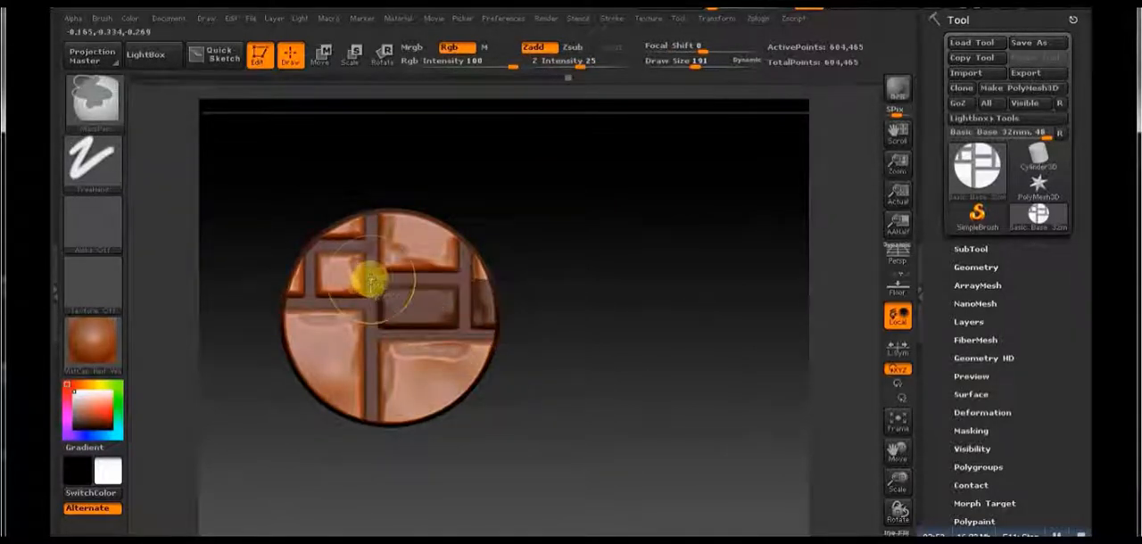
{"action": "left_click_drag", "start_coordinate": [367, 459], "coordinate": [260, 300], "text": "ctrl"}
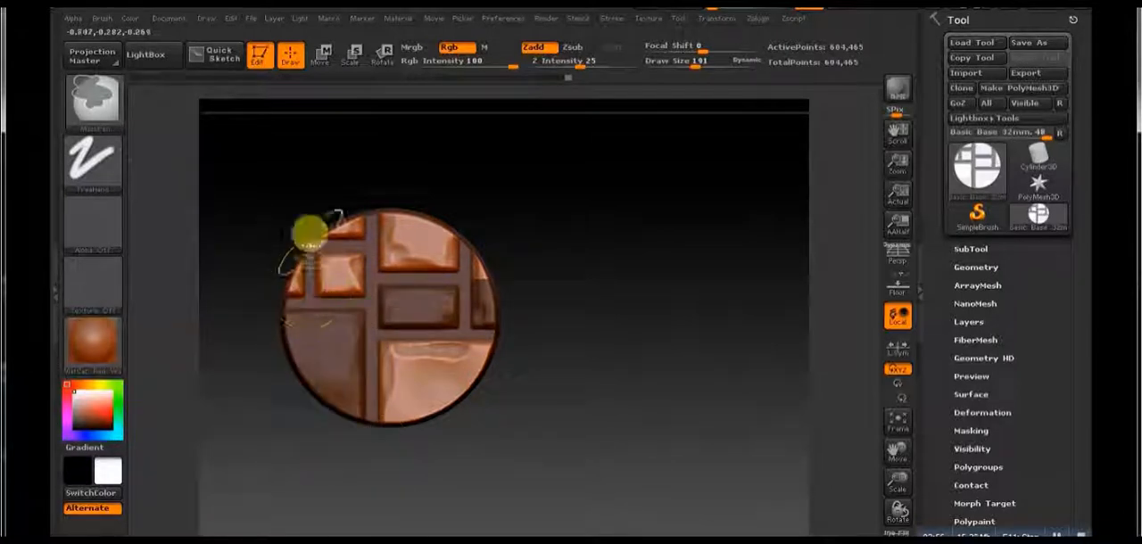
{"action": "left_click_drag", "start_coordinate": [309, 224], "coordinate": [274, 302], "text": "ctrl"}
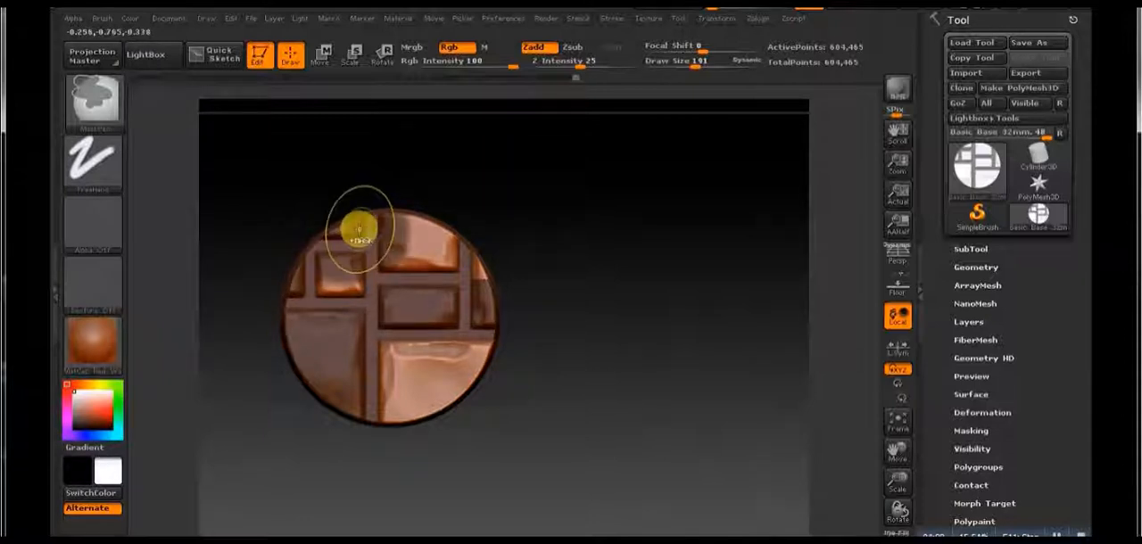
{"action": "left_click_drag", "start_coordinate": [268, 242], "coordinate": [390, 204], "text": "ctrl"}
{"action": "mouse_move", "coordinate": [545, 327]}
{"action": "left_mouse_down", "text": "ctrl"}
{"action": "mouse_move", "coordinate": [477, 252]}
{"action": "mouse_move", "coordinate": [463, 189]}
{"action": "left_mouse_up", "text": "ctrl"}
{"action": "left_click_drag", "start_coordinate": [335, 364], "coordinate": [721, 344]}
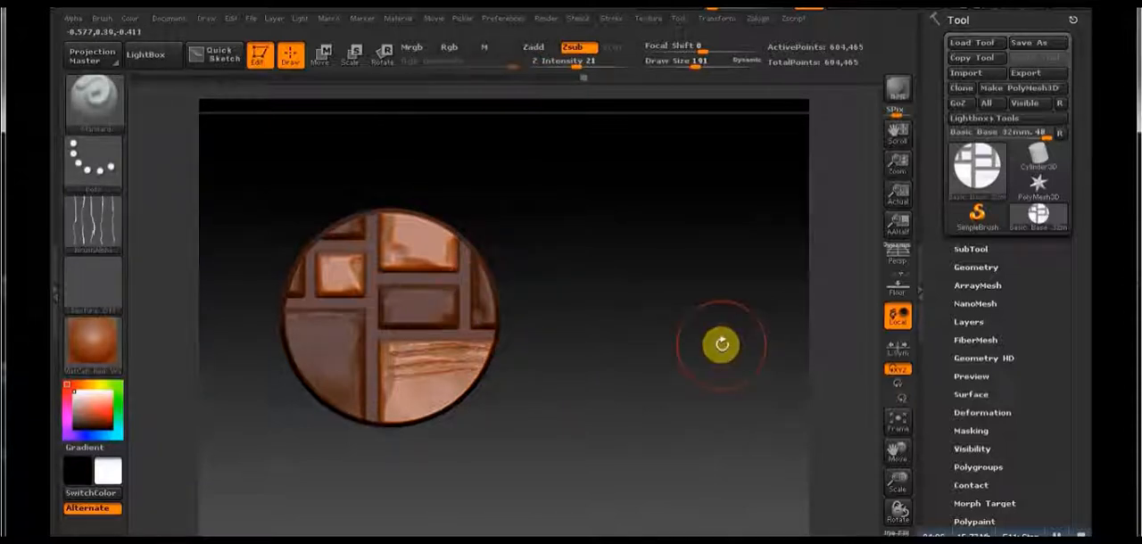
{"action": "mouse_move", "coordinate": [580, 411]}
{"action": "left_mouse_down", "text": "alt"}
{"action": "mouse_move", "coordinate": [576, 437]}
{"action": "mouse_move", "coordinate": [681, 433]}
{"action": "mouse_move", "coordinate": [691, 413]}
{"action": "left_mouse_up", "text": "alt"}
{"action": "key", "text": "ctrl+z"}
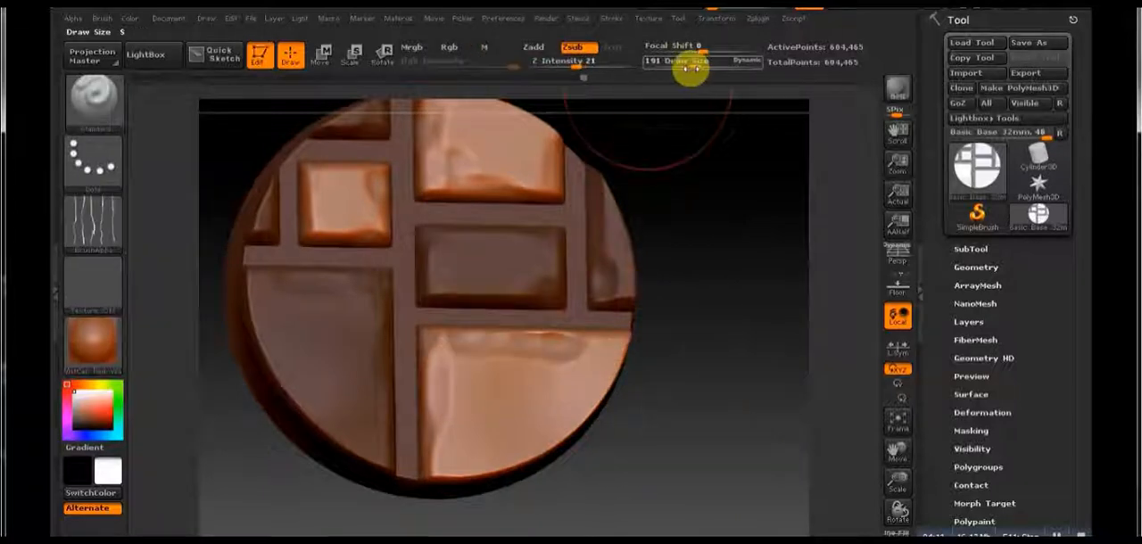
Step: Set the draw size to 265 and Z Intensity to 16, and carve cracks across the large lower-right stone
{"action": "left_click_drag", "start_coordinate": [692, 68], "coordinate": [705, 68]}
{"action": "left_click_drag", "start_coordinate": [572, 69], "coordinate": [557, 71]}
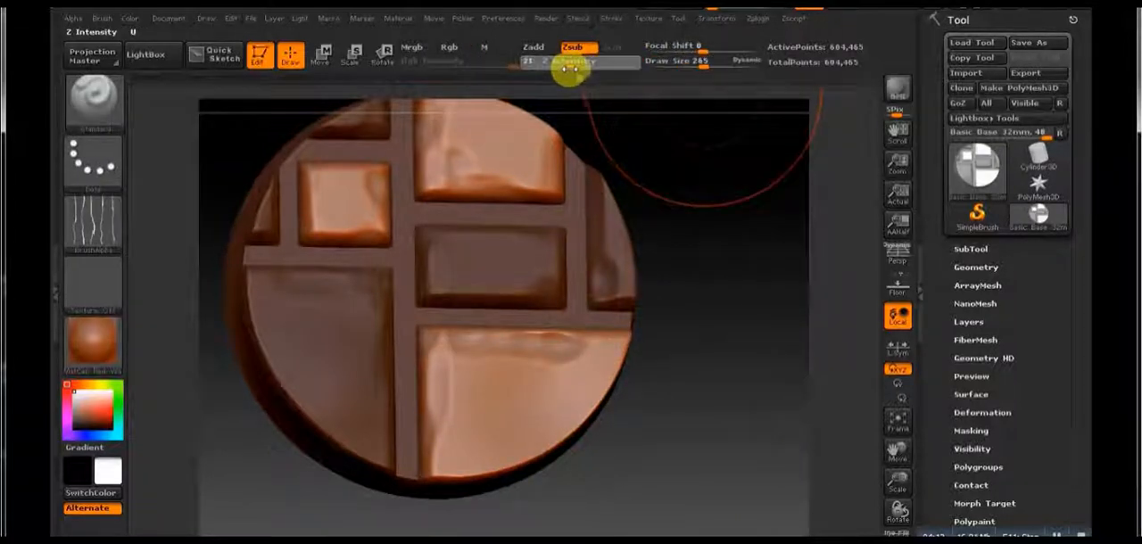
{"action": "mouse_move", "coordinate": [694, 402]}
{"action": "left_mouse_down"}
{"action": "mouse_move", "coordinate": [581, 327]}
{"action": "mouse_move", "coordinate": [702, 509]}
{"action": "mouse_move", "coordinate": [702, 334]}
{"action": "mouse_move", "coordinate": [663, 514]}
{"action": "mouse_move", "coordinate": [308, 394]}
{"action": "mouse_move", "coordinate": [331, 361]}
{"action": "mouse_move", "coordinate": [449, 364]}
{"action": "left_mouse_up"}
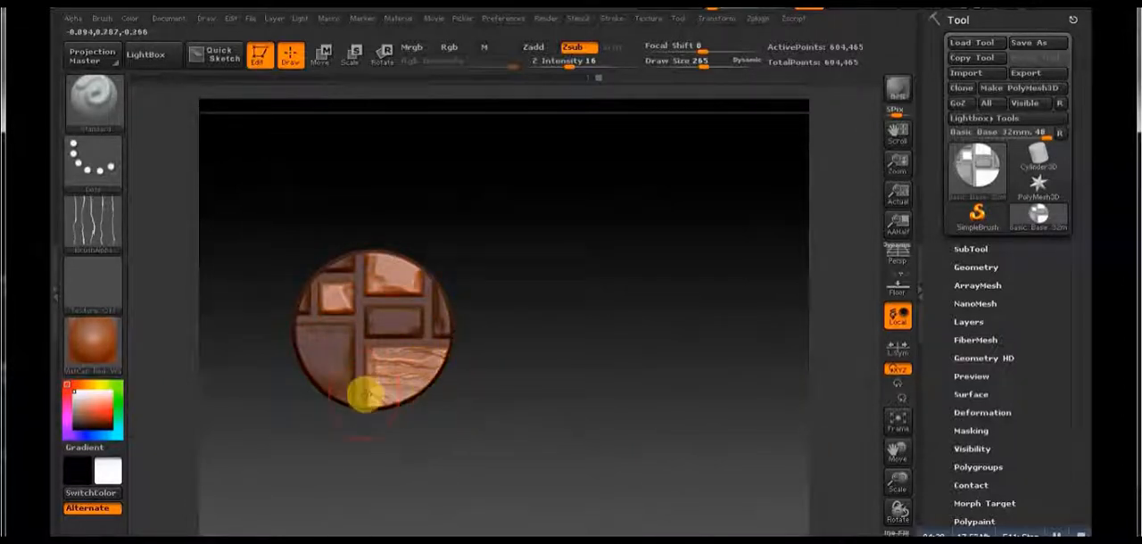
{"action": "mouse_move", "coordinate": [365, 395]}
{"action": "left_mouse_down", "text": "shift"}
{"action": "mouse_move", "coordinate": [388, 403]}
{"action": "mouse_move", "coordinate": [393, 353]}
{"action": "left_mouse_up", "text": "shift"}
{"action": "left_click_drag", "start_coordinate": [471, 436], "coordinate": [440, 443], "text": "alt"}
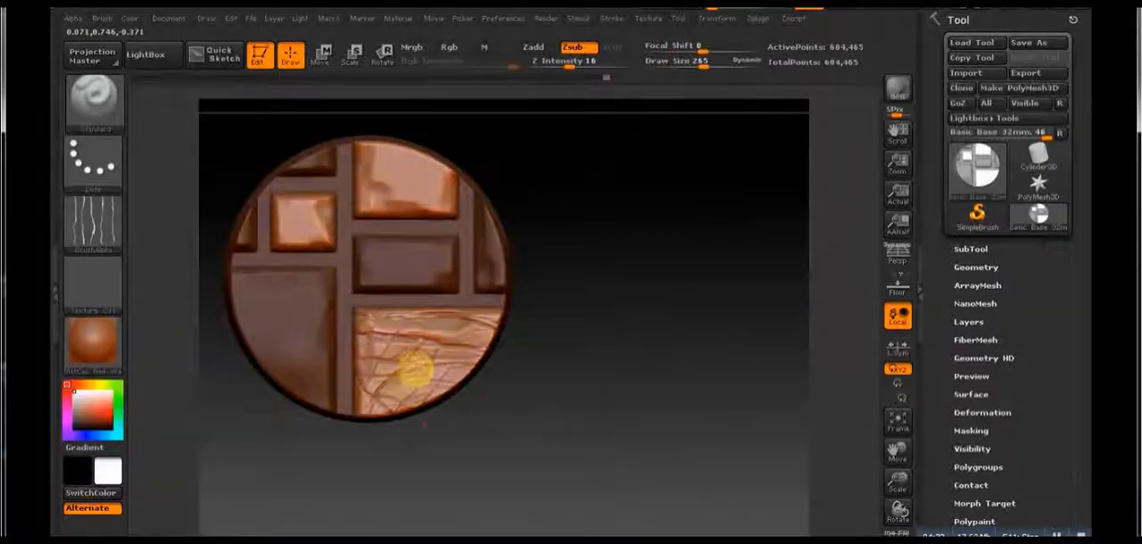
{"action": "left_click_drag", "start_coordinate": [479, 375], "coordinate": [517, 314], "text": "shift"}
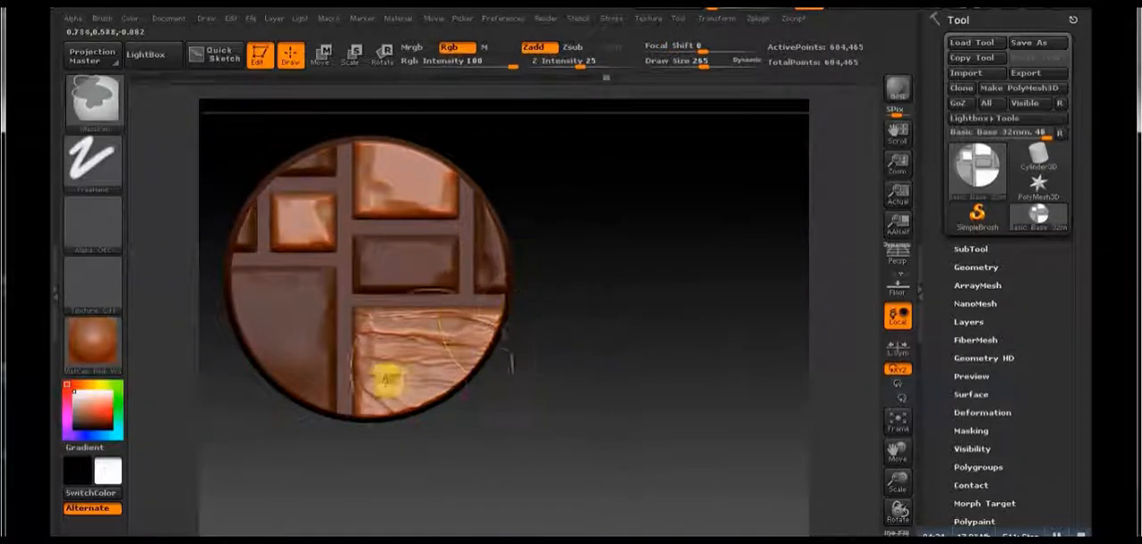
Step: Set Z Intensity to 27 and the draw size to 162, and carve denser horizontal cracks into the large lower-right stone
{"action": "left_click_drag", "start_coordinate": [617, 363], "coordinate": [612, 285]}
{"action": "left_click_drag", "start_coordinate": [577, 67], "coordinate": [583, 67]}
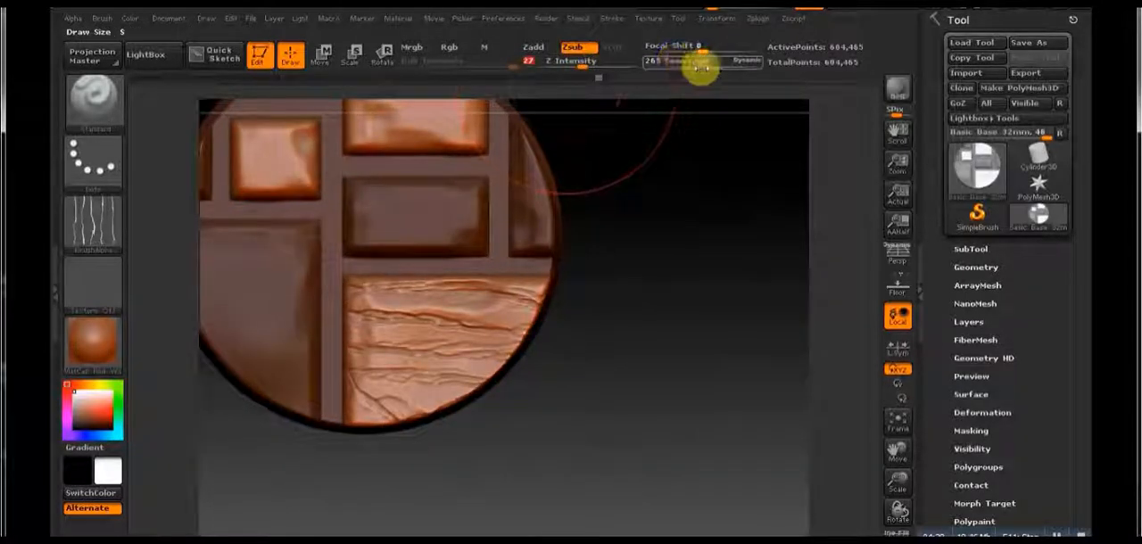
{"action": "left_click_drag", "start_coordinate": [702, 68], "coordinate": [693, 67]}
{"action": "mouse_move", "coordinate": [367, 324]}
{"action": "left_mouse_down"}
{"action": "mouse_move", "coordinate": [562, 339]}
{"action": "mouse_move", "coordinate": [467, 337]}
{"action": "mouse_move", "coordinate": [476, 303]}
{"action": "mouse_move", "coordinate": [492, 307]}
{"action": "left_mouse_up"}
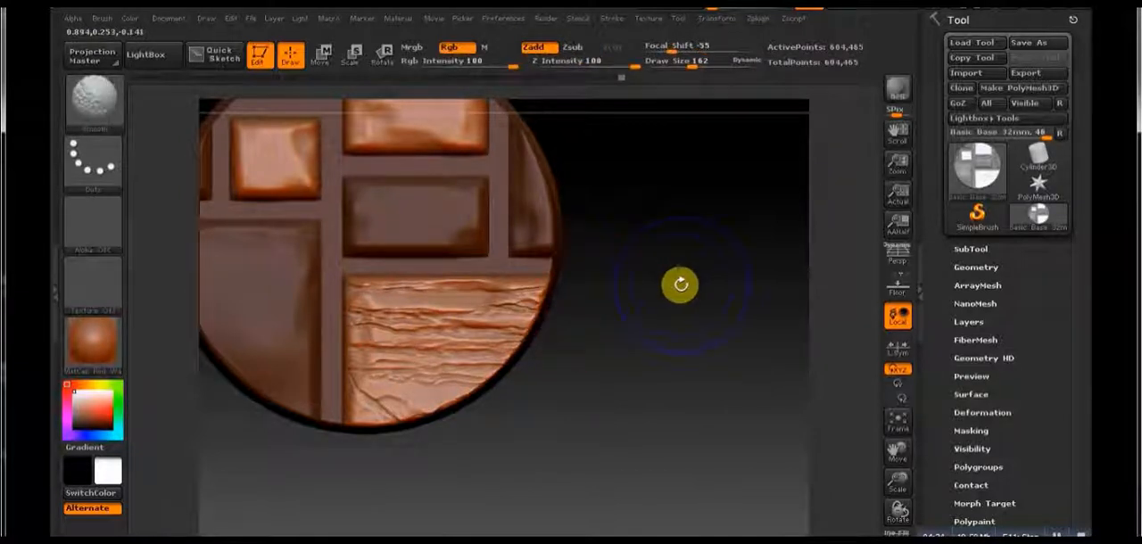
{"action": "left_click_drag", "start_coordinate": [563, 293], "coordinate": [510, 299], "text": "shift"}
{"action": "left_click_drag", "start_coordinate": [559, 357], "coordinate": [698, 348]}
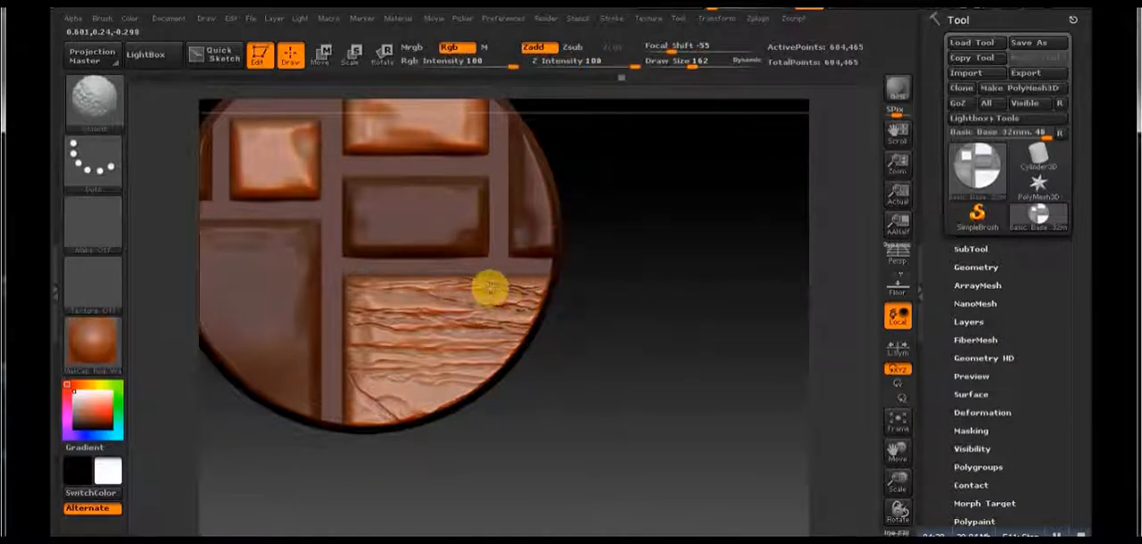
Step: Carve dense cracks across the upper-right stone with the Standard brush and soften them with the Smooth brush
{"action": "left_click_drag", "start_coordinate": [687, 355], "coordinate": [670, 381]}
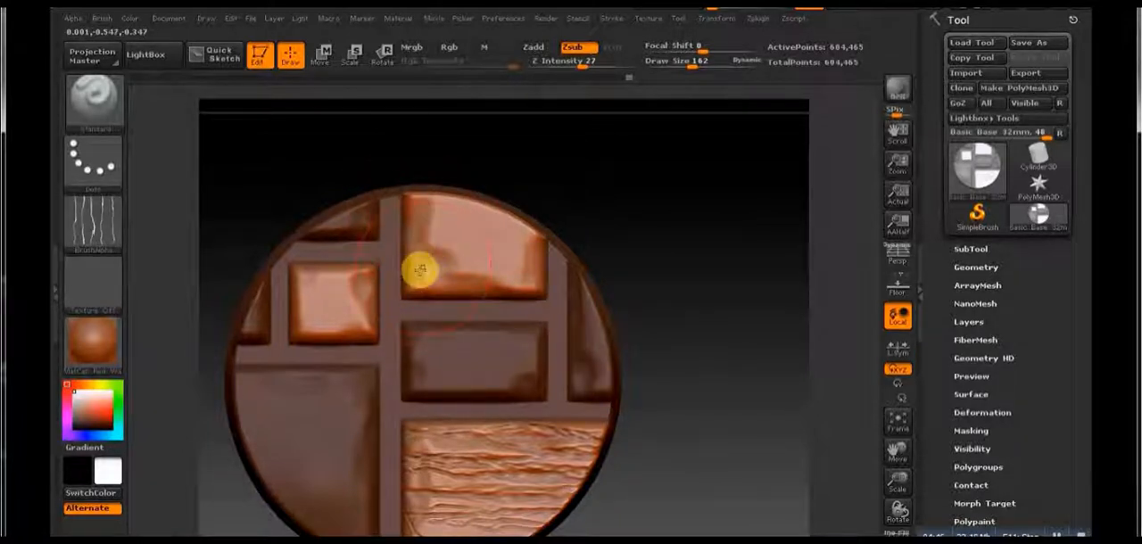
{"action": "left_click_drag", "start_coordinate": [415, 279], "coordinate": [489, 258]}
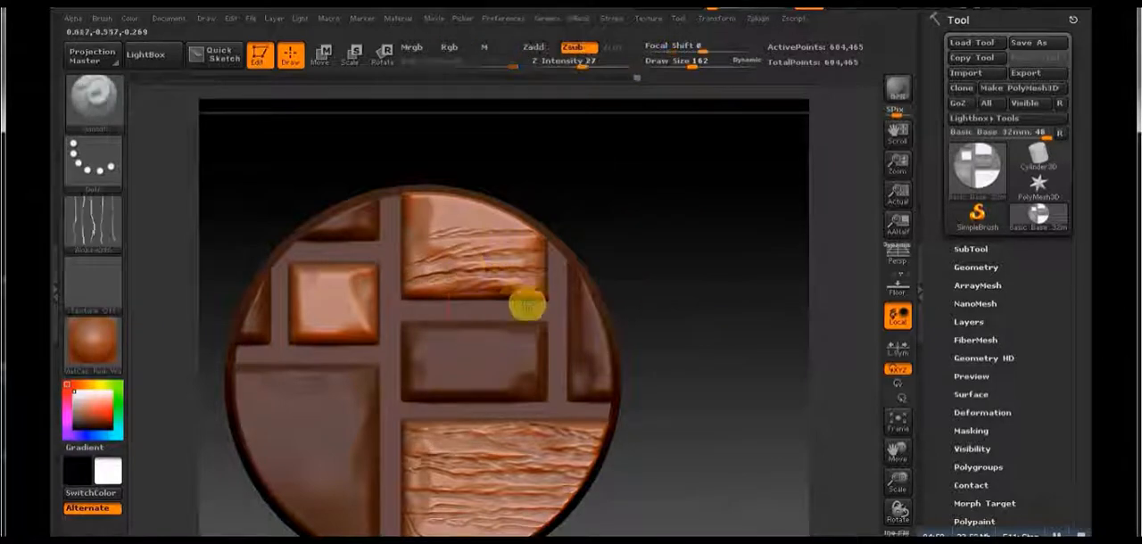
{"action": "left_click_drag", "start_coordinate": [523, 306], "coordinate": [418, 261]}
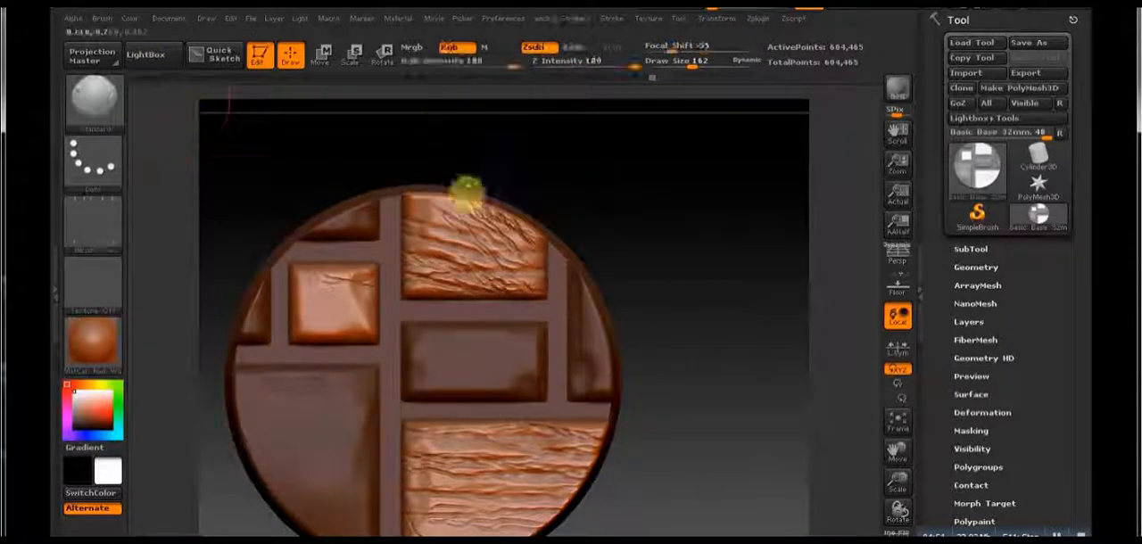
{"action": "mouse_move", "coordinate": [467, 188]}
{"action": "left_mouse_down"}
{"action": "mouse_move", "coordinate": [509, 234]}
{"action": "mouse_move", "coordinate": [471, 217]}
{"action": "left_mouse_up"}
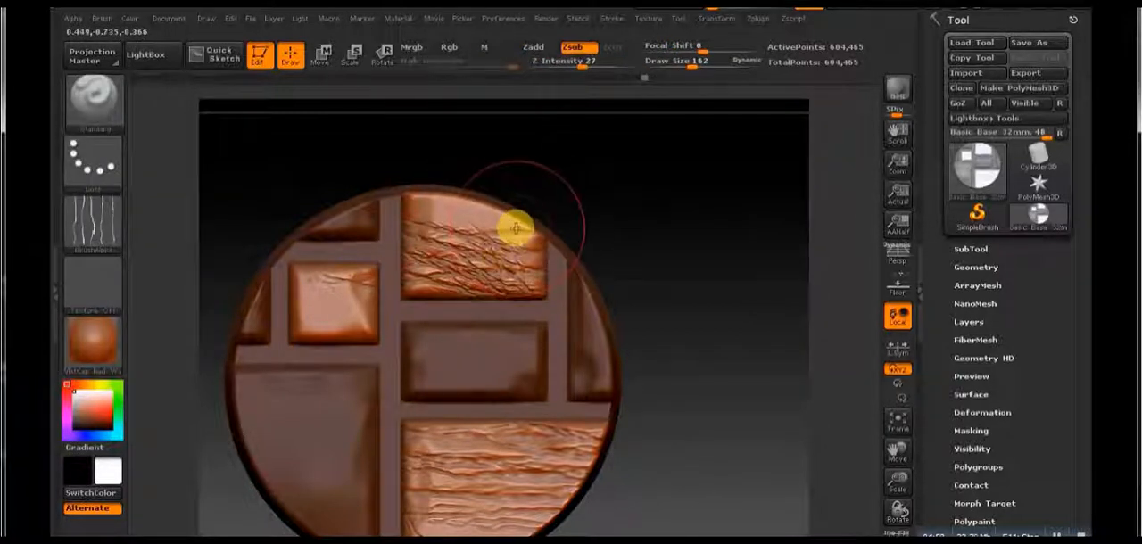
{"action": "left_click_drag", "start_coordinate": [515, 229], "coordinate": [424, 200]}
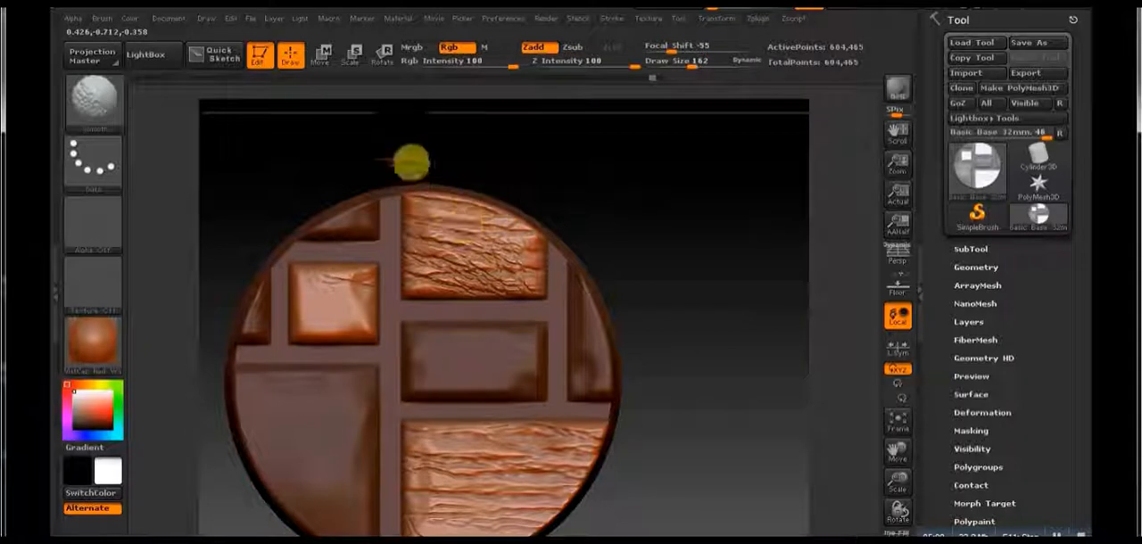
Step: Carve diagonal cracks into the small square stone and lightly smooth them
{"action": "mouse_move", "coordinate": [402, 282]}
{"action": "left_mouse_down"}
{"action": "mouse_move", "coordinate": [357, 285]}
{"action": "mouse_move", "coordinate": [345, 265]}
{"action": "left_mouse_up"}
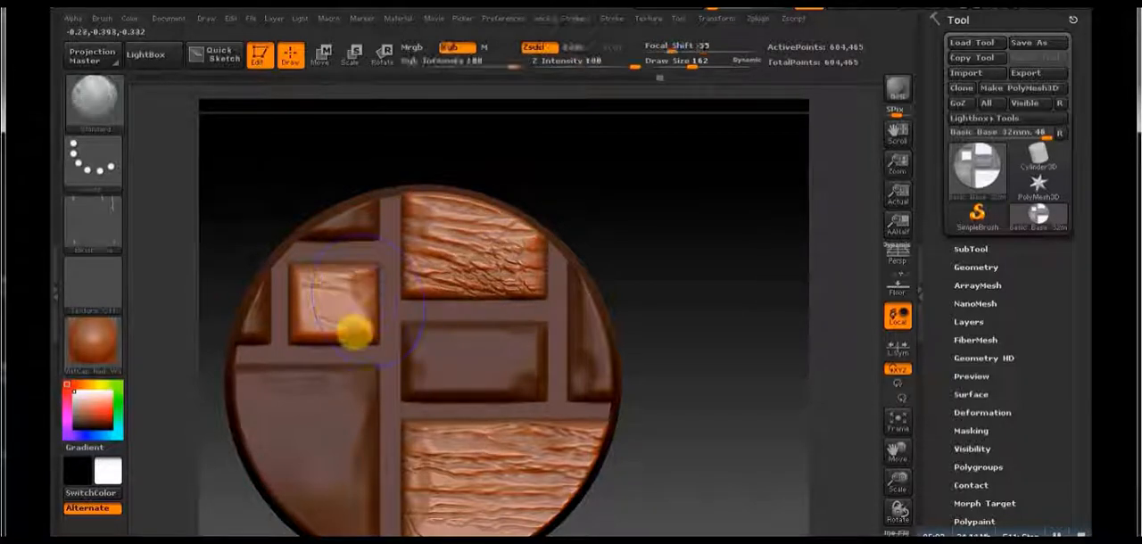
{"action": "left_click_drag", "start_coordinate": [354, 333], "coordinate": [365, 312]}
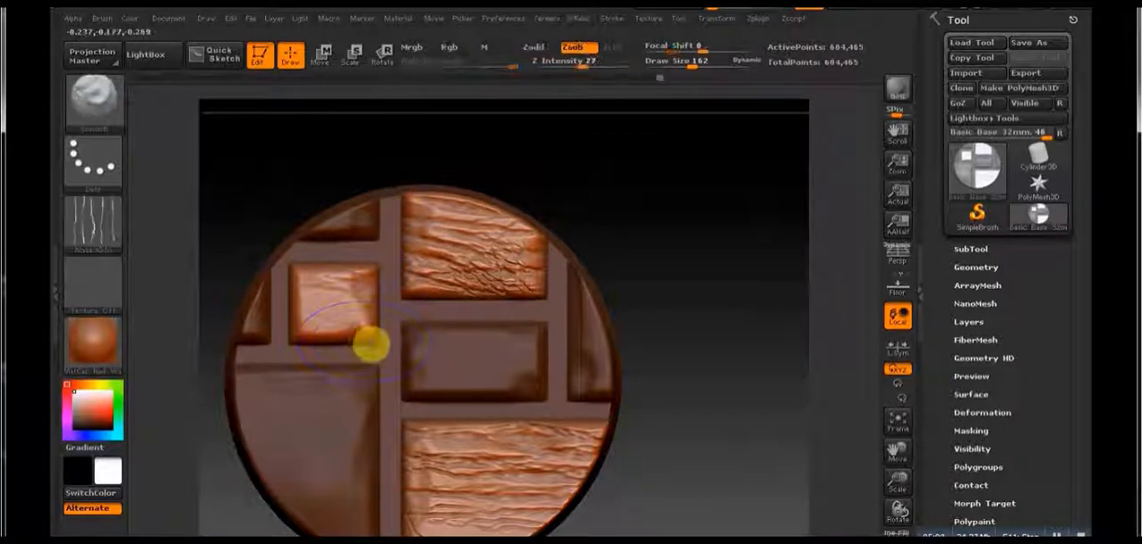
{"action": "left_click_drag", "start_coordinate": [372, 342], "coordinate": [288, 331]}
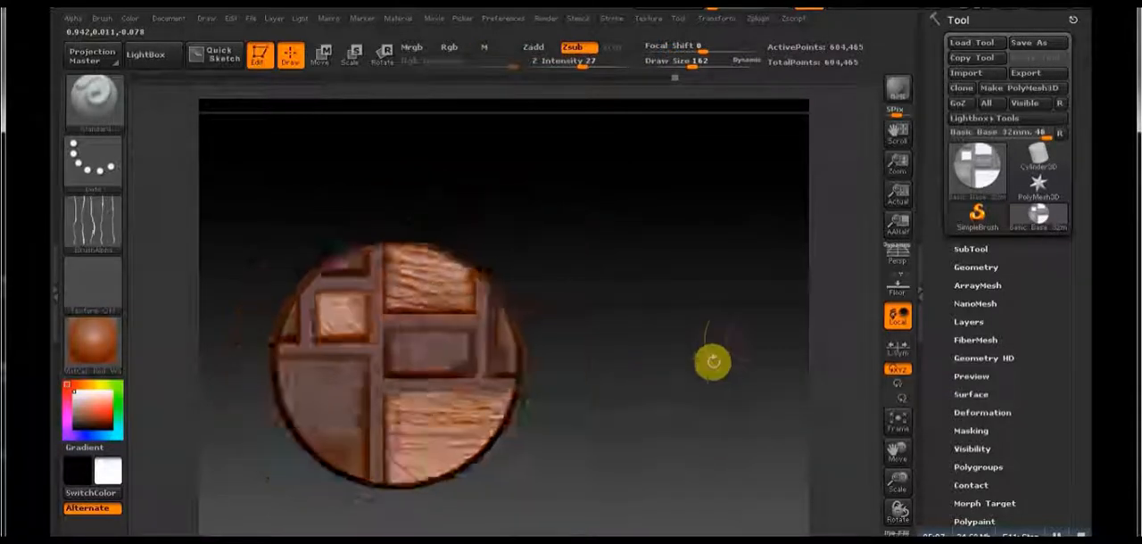
Step: Invert the mask and, from the side view, mask the base and grout below the stones
{"action": "left_click_drag", "start_coordinate": [711, 361], "coordinate": [615, 282]}
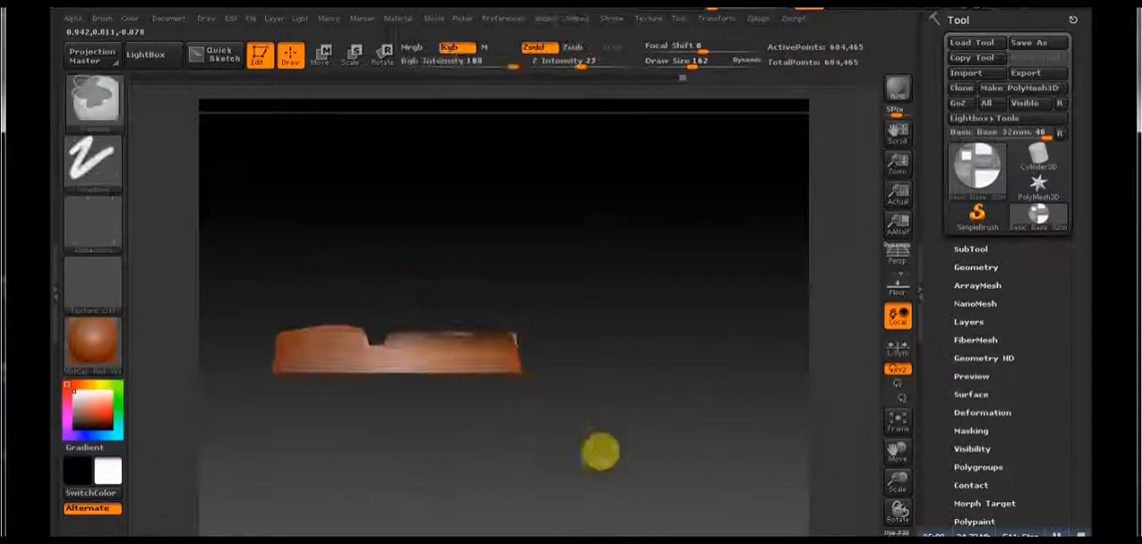
{"action": "mouse_move", "coordinate": [601, 458]}
{"action": "left_mouse_down", "text": "ctrl"}
{"action": "mouse_move", "coordinate": [154, 332]}
{"action": "mouse_move", "coordinate": [199, 351]}
{"action": "mouse_move", "coordinate": [199, 337]}
{"action": "left_mouse_up", "text": "ctrl"}
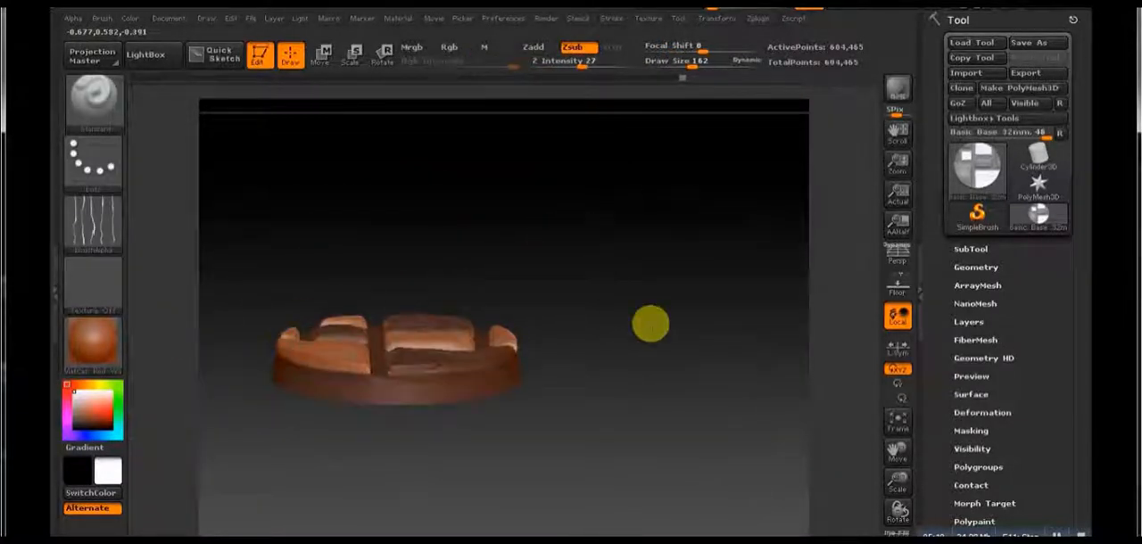
{"action": "mouse_move", "coordinate": [651, 324]}
{"action": "left_mouse_down"}
{"action": "mouse_move", "coordinate": [696, 299]}
{"action": "mouse_move", "coordinate": [747, 292]}
{"action": "left_mouse_up"}
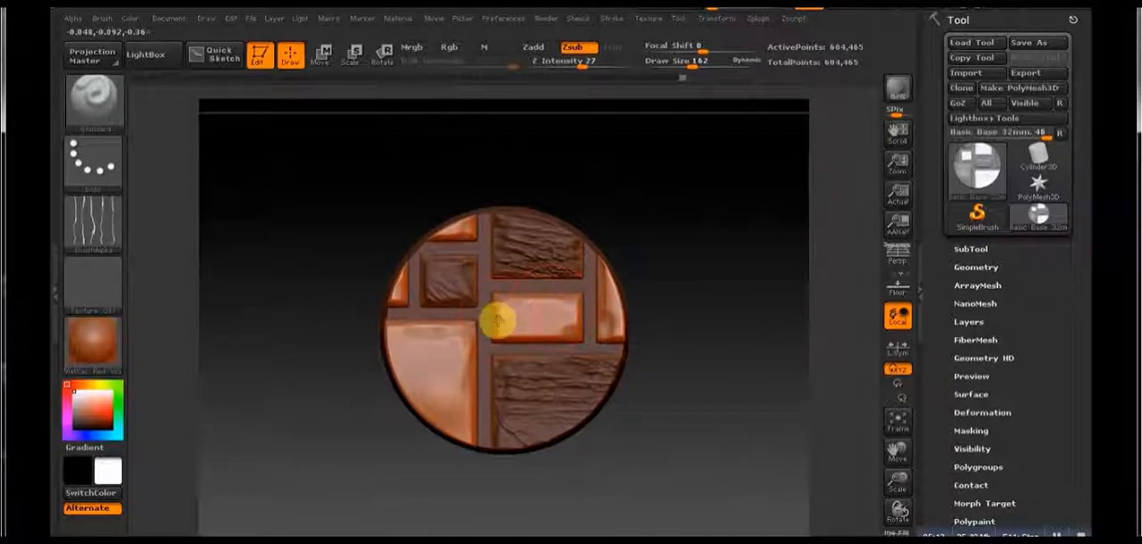
Step: Set the draw size to 217 and Z Intensity to 29, carve cracks into the middle rectangular and right rim stones, and smooth them
{"action": "left_click_drag", "start_coordinate": [693, 68], "coordinate": [699, 67]}
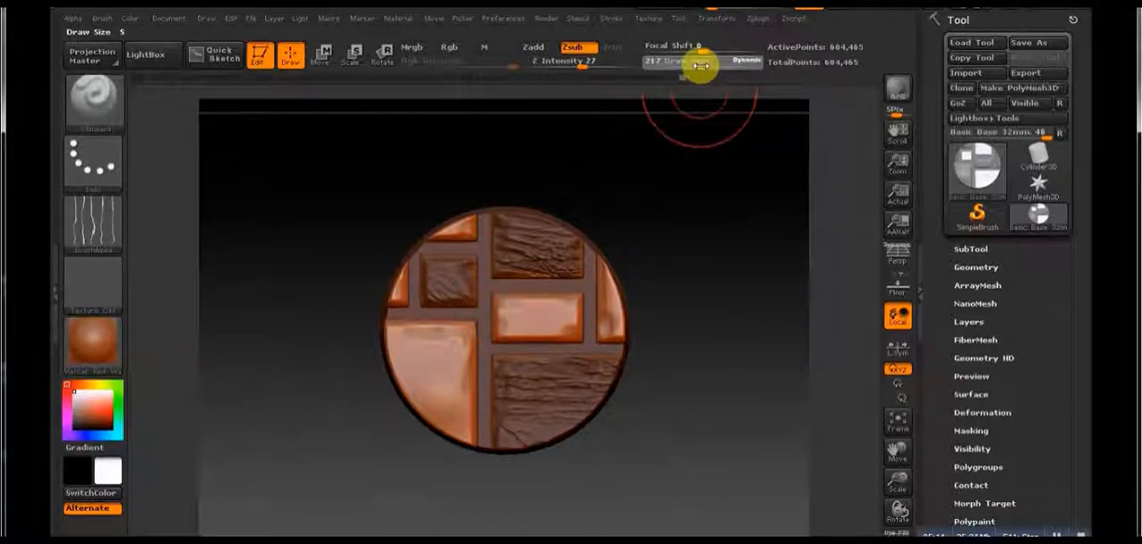
{"action": "left_click_drag", "start_coordinate": [589, 67], "coordinate": [585, 68]}
{"action": "mouse_move", "coordinate": [505, 321]}
{"action": "left_mouse_down"}
{"action": "mouse_move", "coordinate": [560, 339]}
{"action": "mouse_move", "coordinate": [627, 279]}
{"action": "left_mouse_up"}
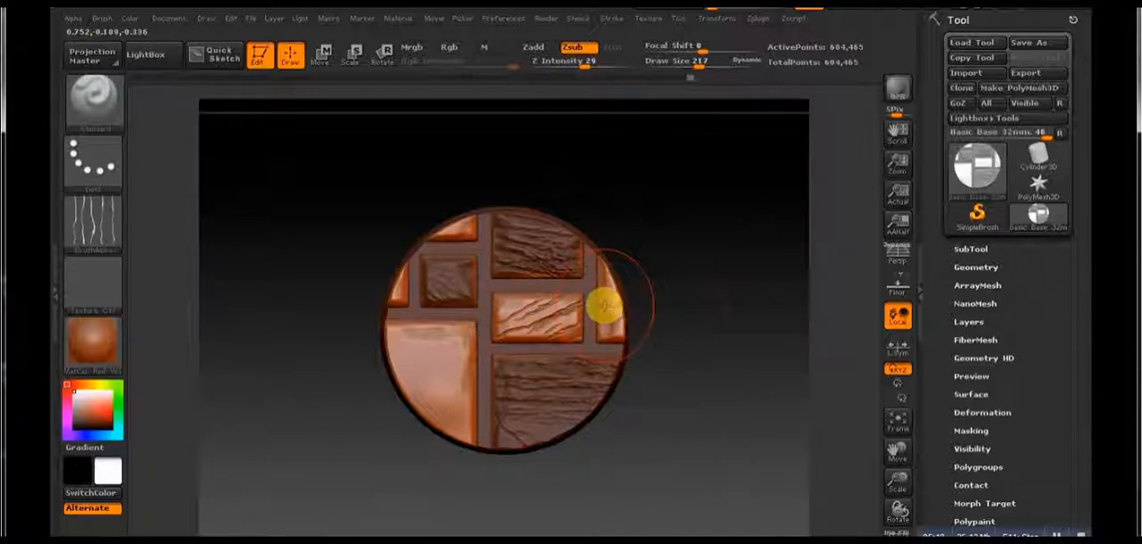
{"action": "key", "text": "shift"}
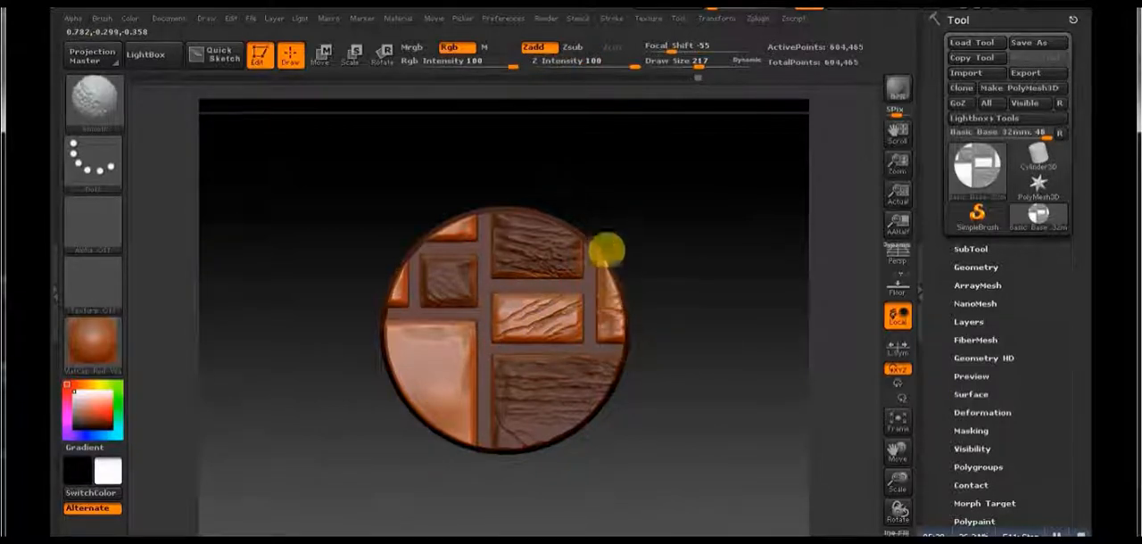
{"action": "left_click_drag", "start_coordinate": [543, 311], "coordinate": [530, 307], "text": "shift"}
Step: Set the draw size to 318 and Z Intensity to 17, undoing the trial cracks and smoothing made across the middle stone
{"action": "left_click_drag", "start_coordinate": [755, 345], "coordinate": [696, 428], "text": "alt"}
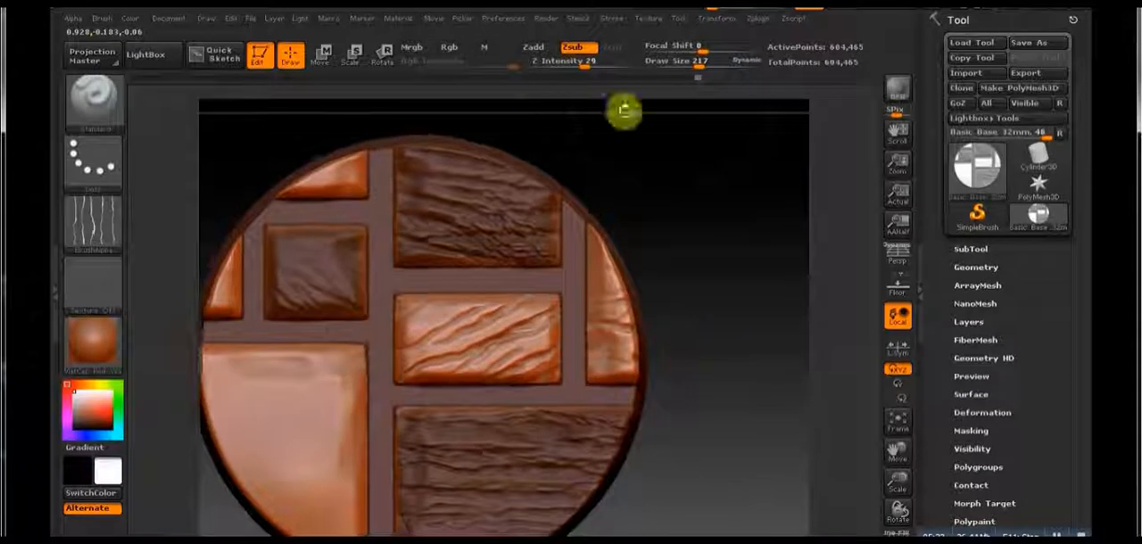
{"action": "left_click_drag", "start_coordinate": [698, 69], "coordinate": [709, 67]}
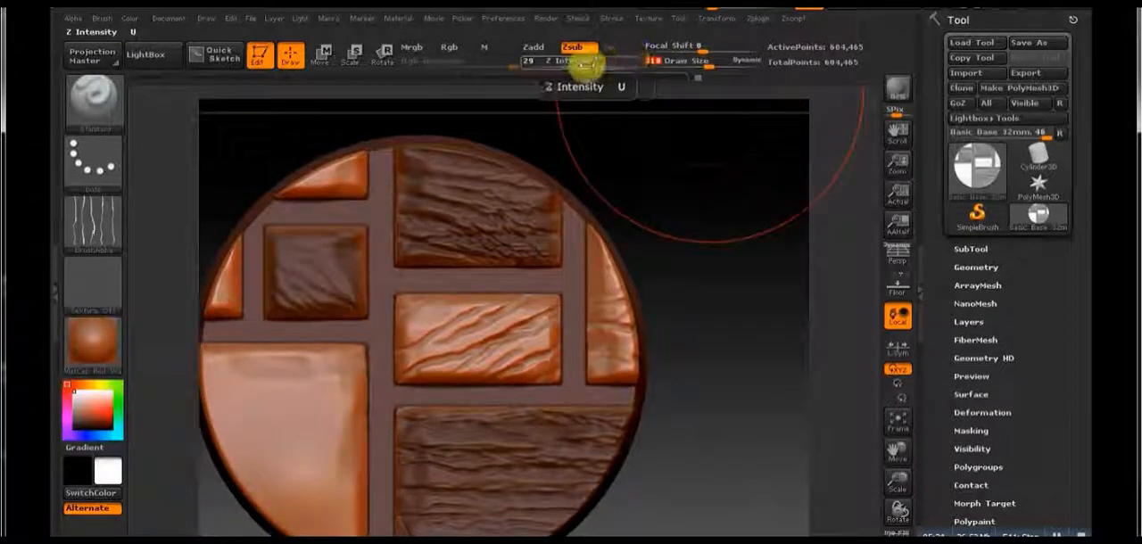
{"action": "left_click_drag", "start_coordinate": [585, 67], "coordinate": [571, 71]}
{"action": "left_click_drag", "start_coordinate": [383, 334], "coordinate": [614, 276]}
{"action": "key", "text": "shift"}
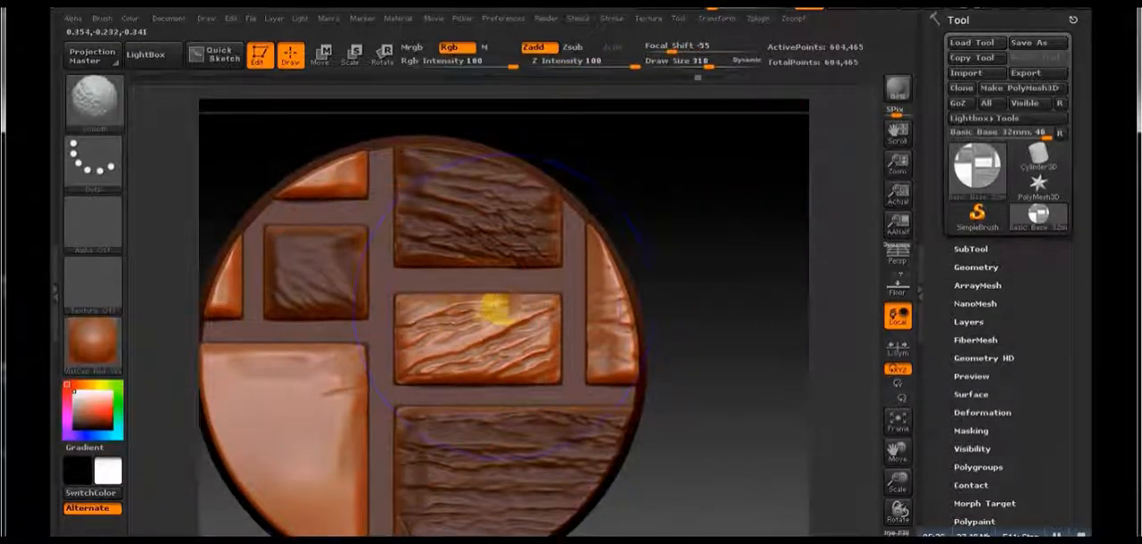
{"action": "mouse_move", "coordinate": [489, 326]}
{"action": "left_mouse_down", "text": "shift"}
{"action": "mouse_move", "coordinate": [629, 331]}
{"action": "mouse_move", "coordinate": [671, 407]}
{"action": "mouse_move", "coordinate": [697, 269]}
{"action": "left_mouse_up", "text": "shift"}
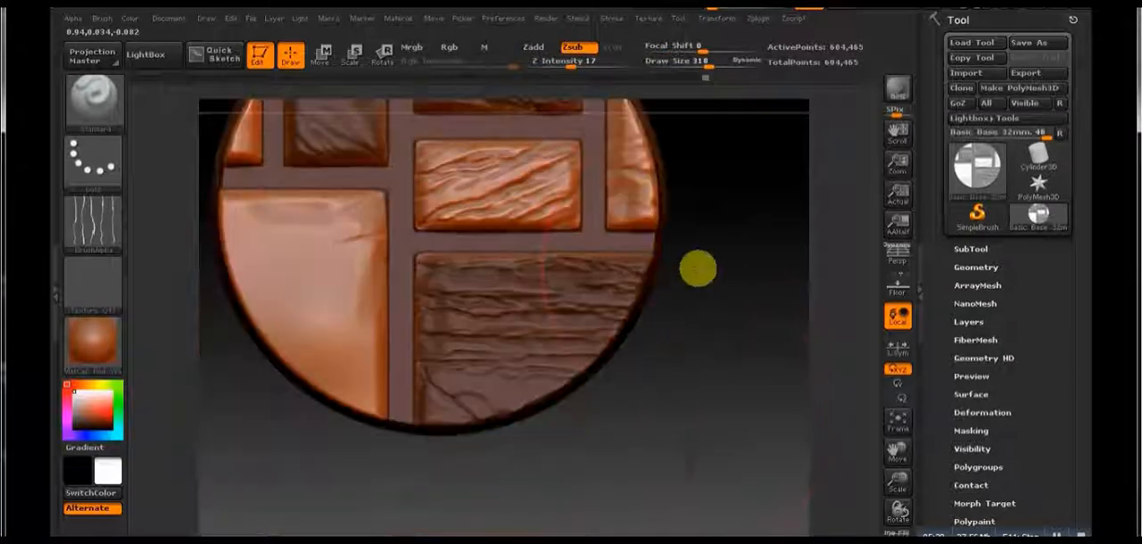
{"action": "key", "text": "ctrl"}
{"action": "key", "text": "ctrl+z"}
{"action": "key", "text": "ctrl+z"}
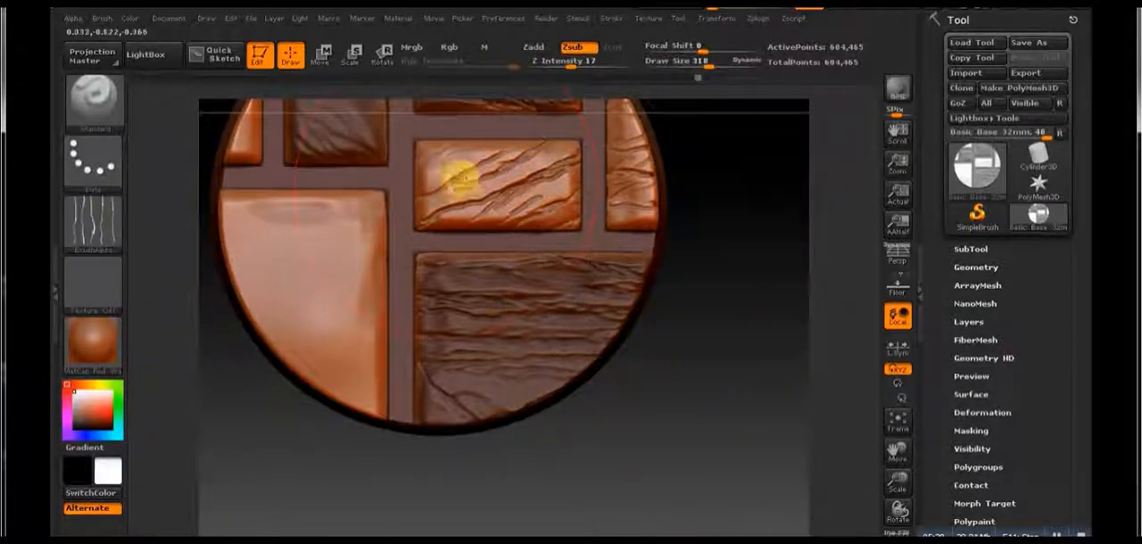
{"action": "key", "text": "ctrl+z"}
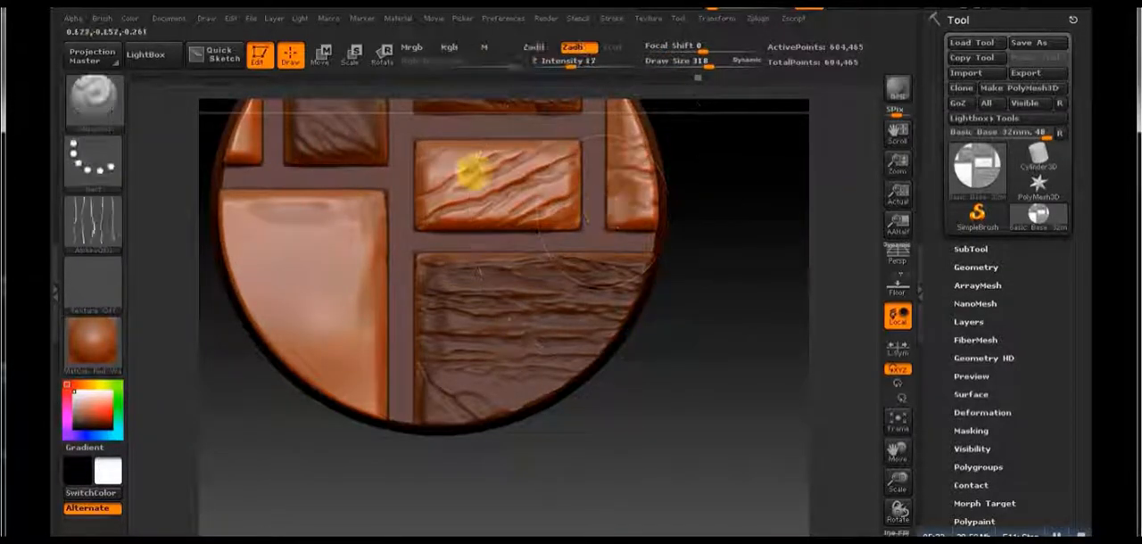
Step: Carve cracks across the large lower-left stone, undoing one excess stroke, and soften them with the Smooth brush
{"action": "left_click_drag", "start_coordinate": [577, 440], "coordinate": [589, 319], "text": "alt"}
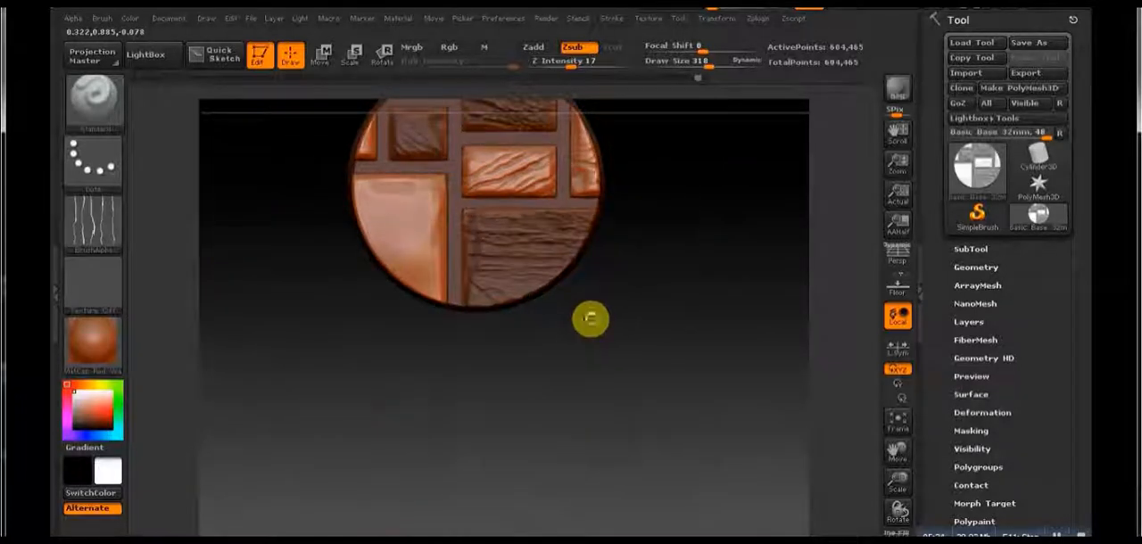
{"action": "left_click_drag", "start_coordinate": [430, 310], "coordinate": [332, 80]}
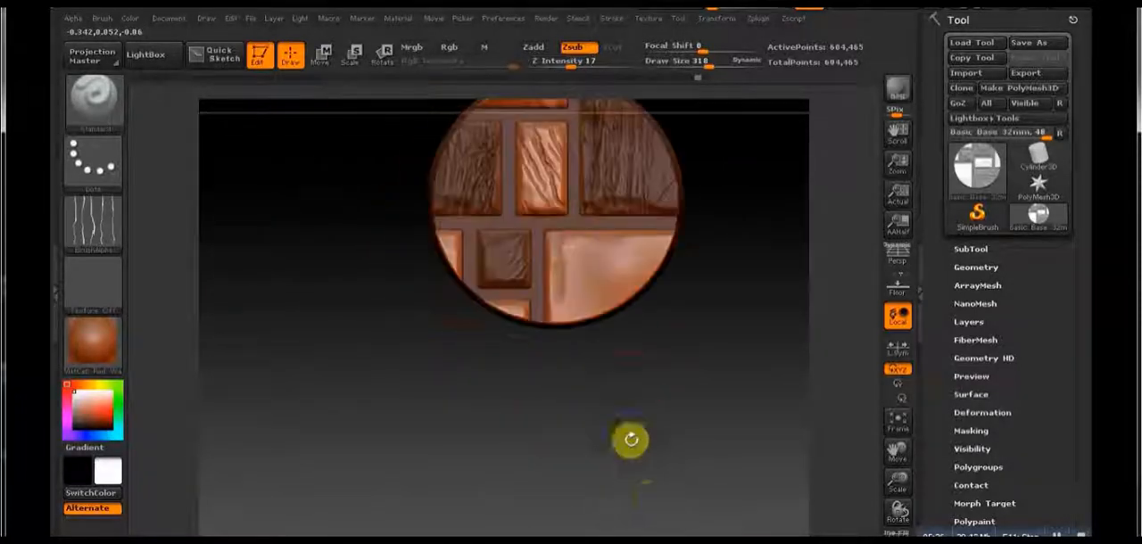
{"action": "left_click_drag", "start_coordinate": [650, 334], "coordinate": [454, 242]}
{"action": "left_click_drag", "start_coordinate": [448, 362], "coordinate": [448, 392]}
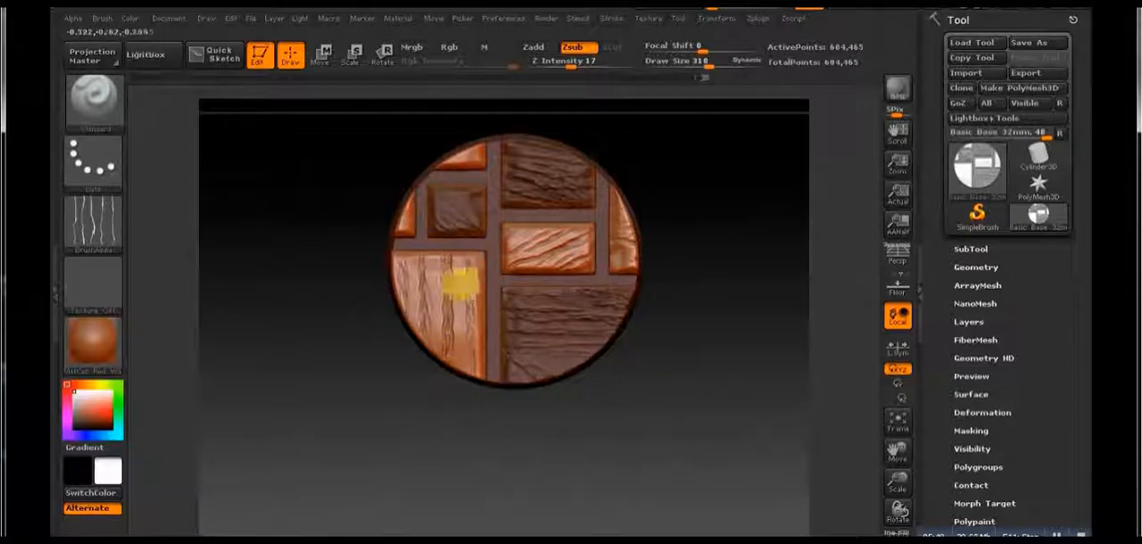
{"action": "key", "text": "ctrl+z"}
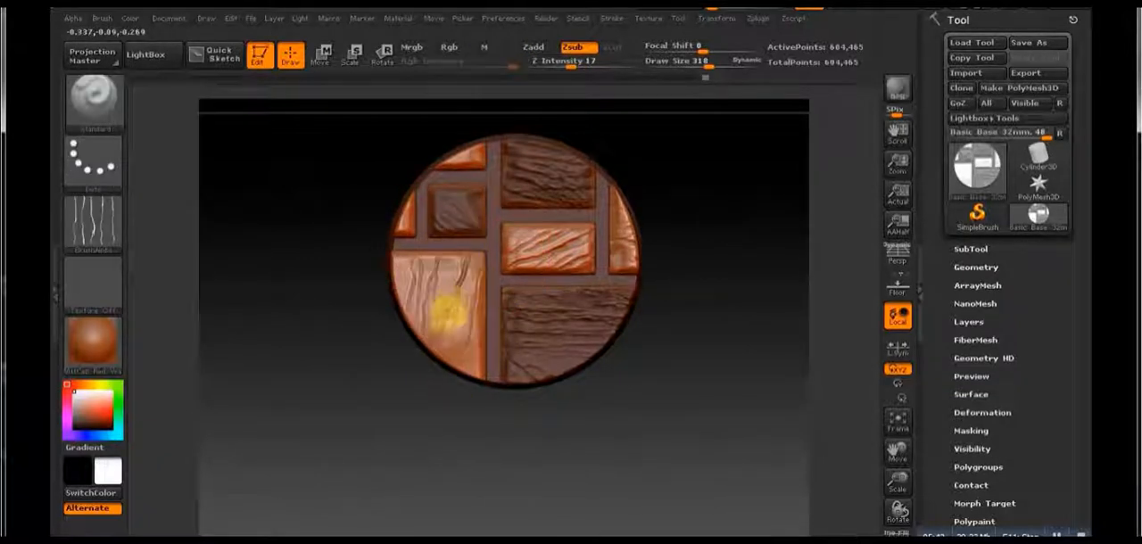
{"action": "left_click_drag", "start_coordinate": [450, 318], "coordinate": [441, 390]}
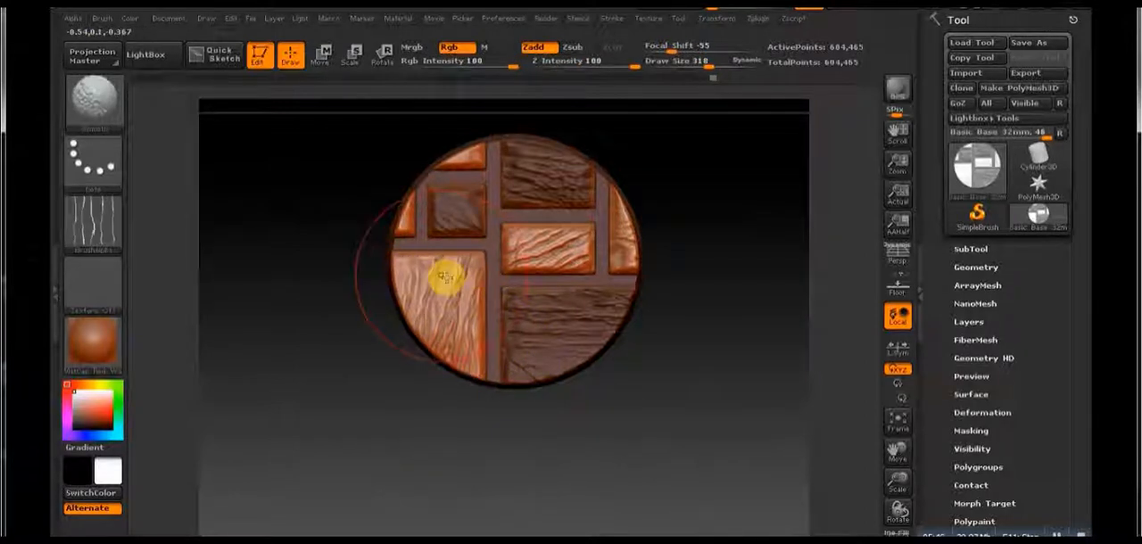
{"action": "mouse_move", "coordinate": [475, 279]}
{"action": "left_mouse_down"}
{"action": "mouse_move", "coordinate": [465, 247]}
{"action": "mouse_move", "coordinate": [431, 294]}
{"action": "left_mouse_up"}
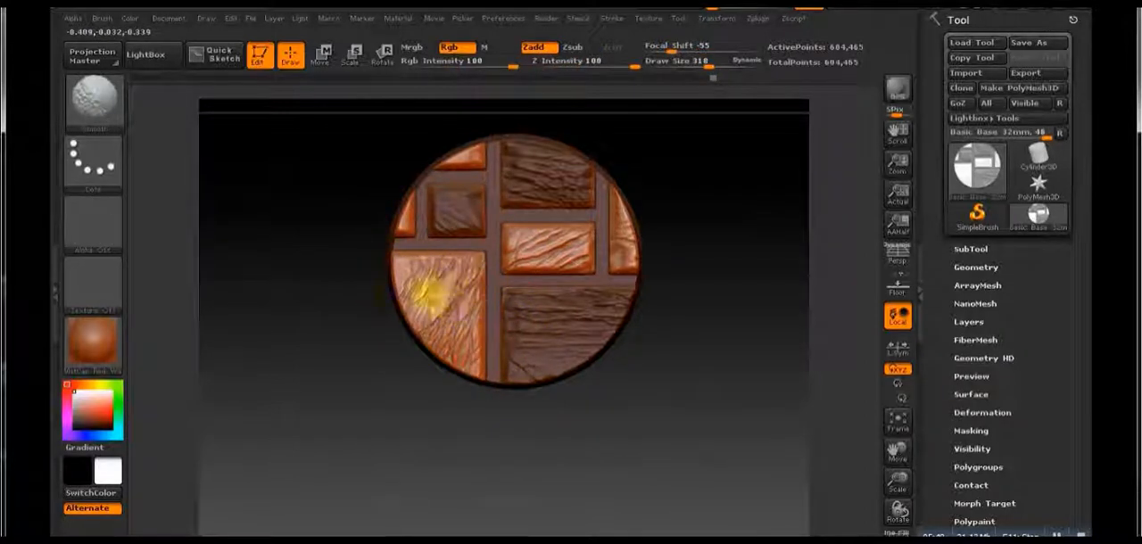
{"action": "mouse_move", "coordinate": [431, 251]}
{"action": "left_mouse_down"}
{"action": "mouse_move", "coordinate": [391, 297]}
{"action": "mouse_move", "coordinate": [425, 262]}
{"action": "left_mouse_up"}
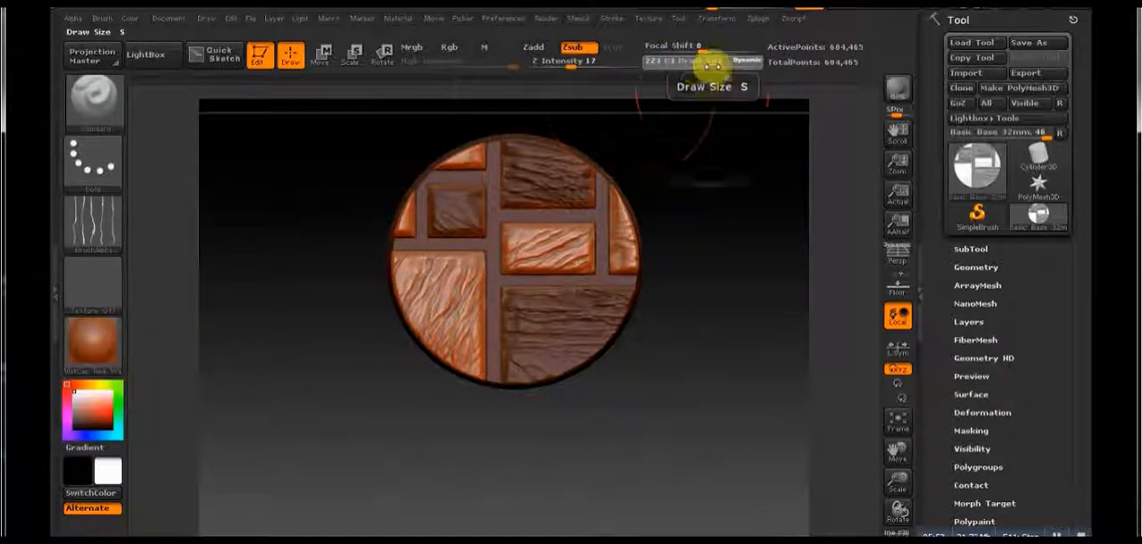
Step: Set the draw size to 69, touch up and smooth the lower-left stone's surface, and carve fine cracks into the small upper-left rim stones
{"action": "left_click_drag", "start_coordinate": [710, 67], "coordinate": [675, 69]}
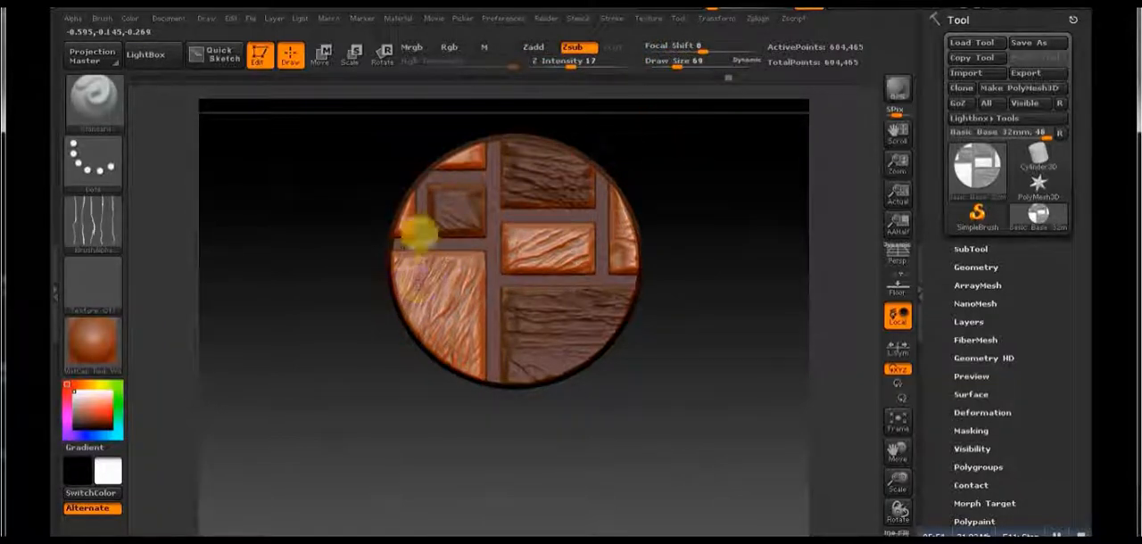
{"action": "mouse_move", "coordinate": [470, 255]}
{"action": "left_mouse_down", "text": "shift"}
{"action": "mouse_move", "coordinate": [467, 370]}
{"action": "mouse_move", "coordinate": [482, 221]}
{"action": "left_mouse_up", "text": "shift"}
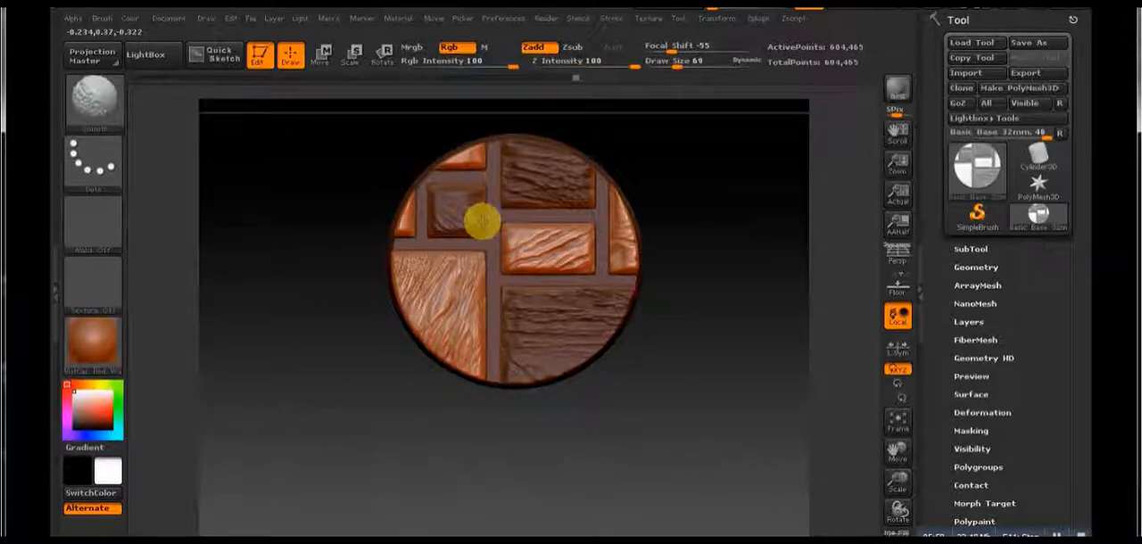
{"action": "left_click_drag", "start_coordinate": [425, 268], "coordinate": [430, 253], "text": "shift"}
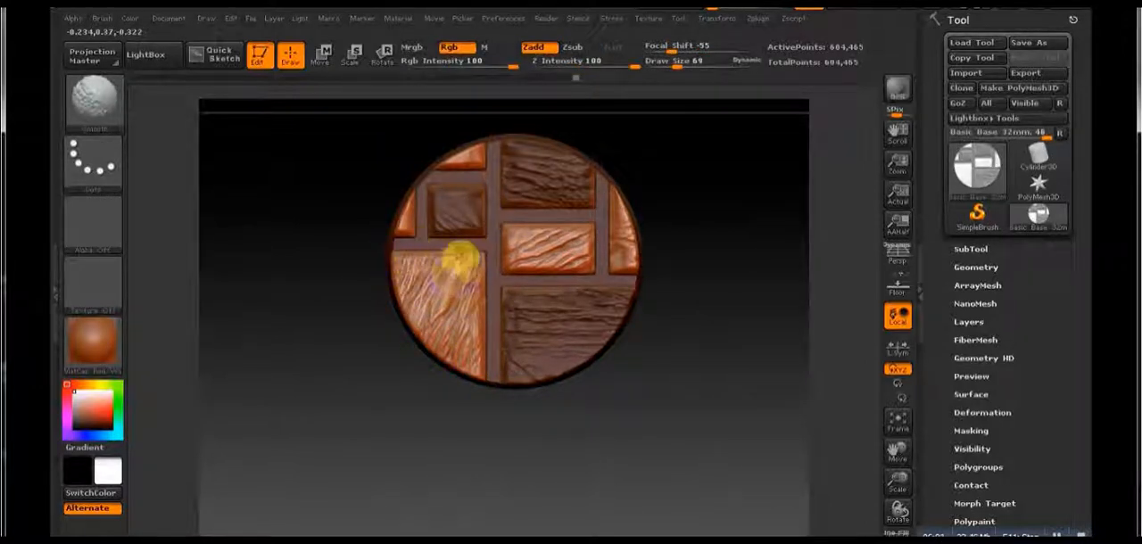
{"action": "mouse_move", "coordinate": [506, 247]}
{"action": "left_mouse_down", "text": "shift"}
{"action": "mouse_move", "coordinate": [548, 232]}
{"action": "mouse_move", "coordinate": [518, 243]}
{"action": "left_mouse_up", "text": "shift"}
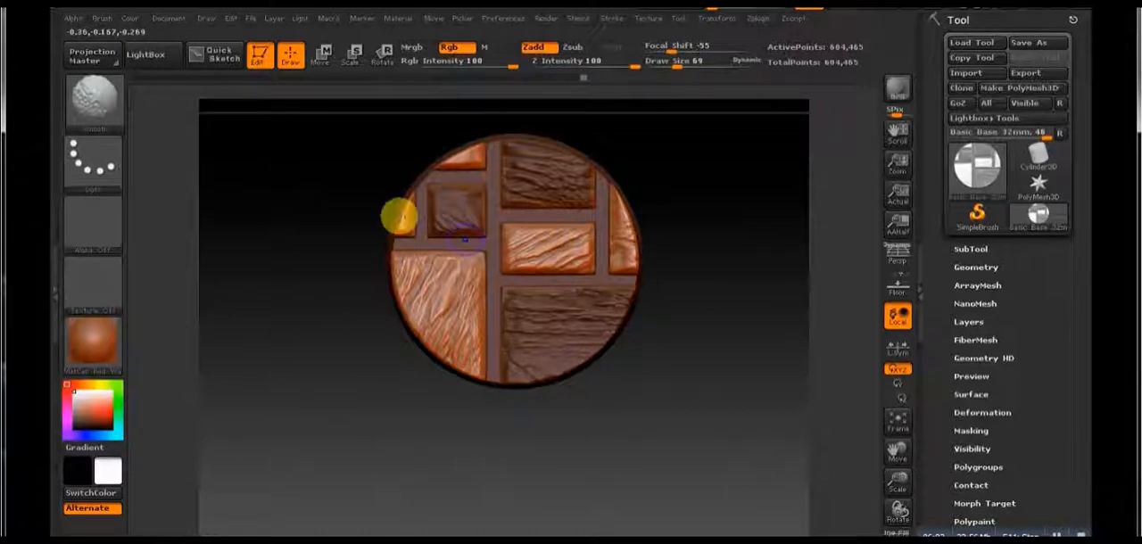
{"action": "left_click_drag", "start_coordinate": [399, 217], "coordinate": [427, 219], "text": "shift"}
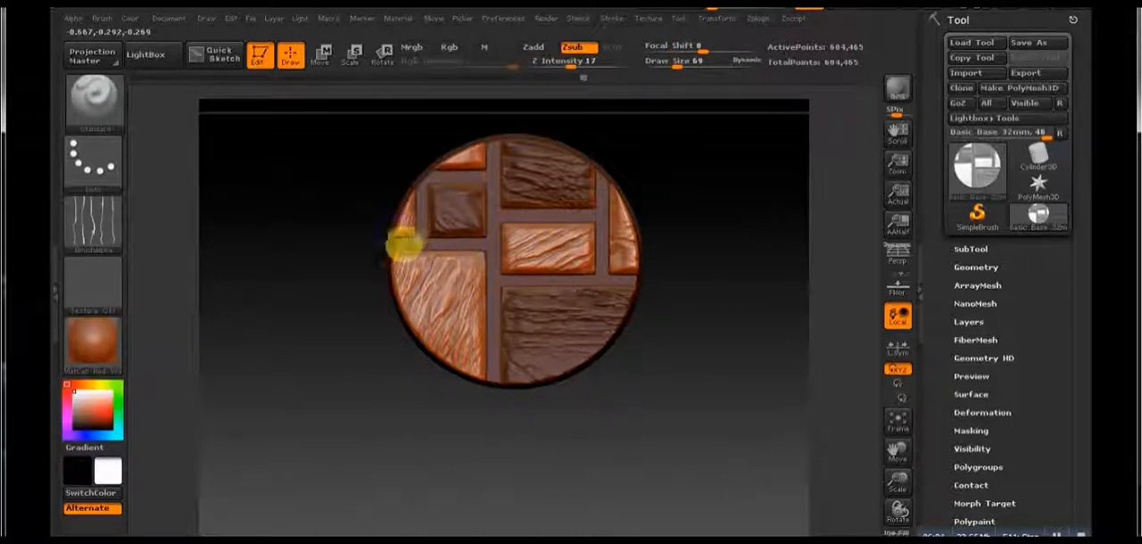
{"action": "mouse_move", "coordinate": [450, 163]}
{"action": "left_mouse_down", "text": "shift"}
{"action": "mouse_move", "coordinate": [474, 148]}
{"action": "mouse_move", "coordinate": [468, 161]}
{"action": "left_mouse_up", "text": "shift"}
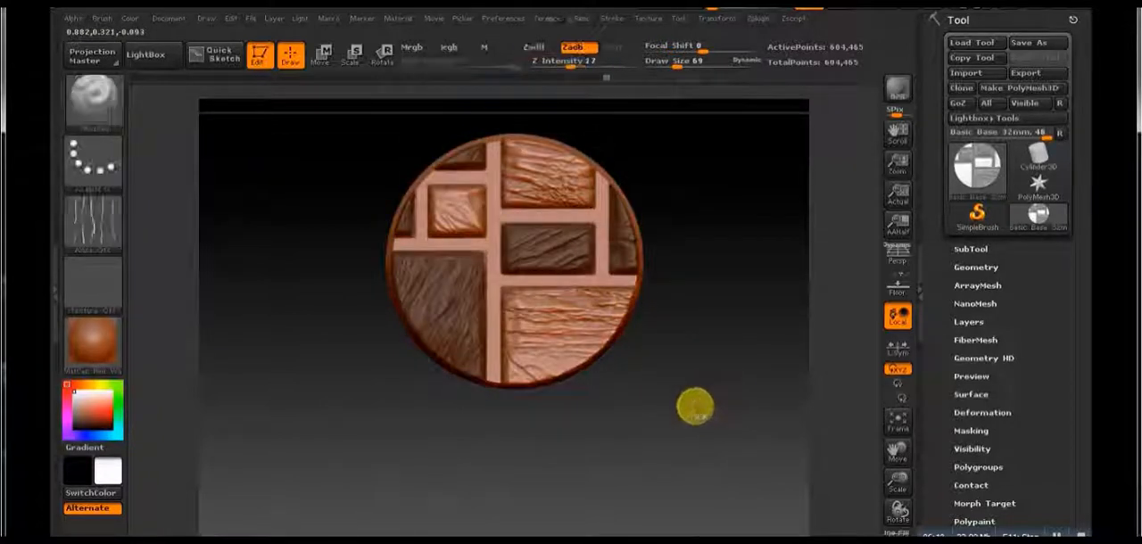
Step: Turn off the Standard brush's alpha and invert the mask
{"action": "mouse_move", "coordinate": [693, 408]}
{"action": "left_mouse_down"}
{"action": "mouse_move", "coordinate": [693, 308]}
{"action": "mouse_move", "coordinate": [709, 270]}
{"action": "left_mouse_up"}
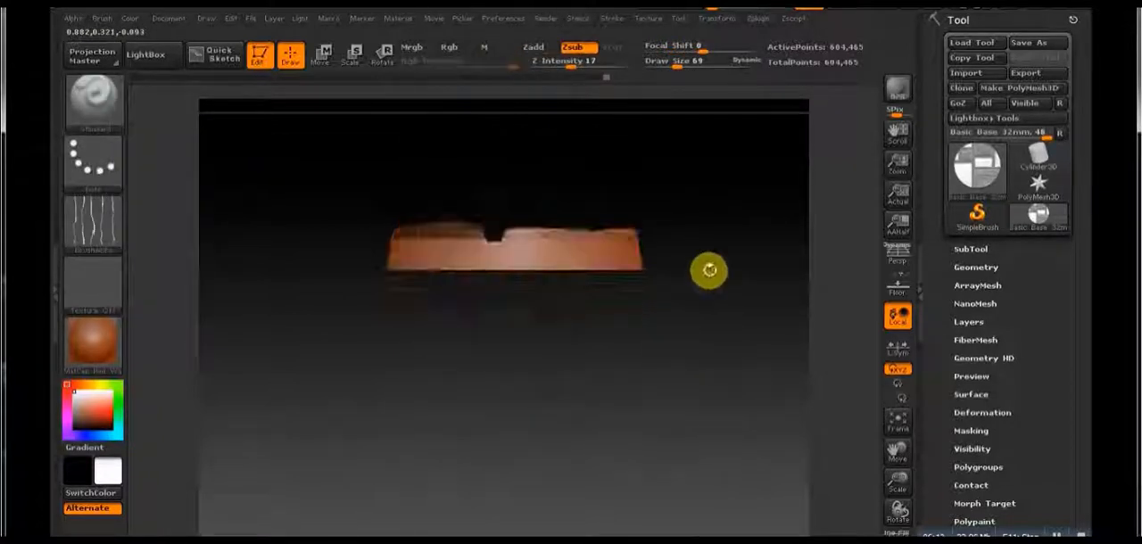
{"action": "left_click", "coordinate": [69, 203]}
{"action": "left_click", "coordinate": [184, 301]}
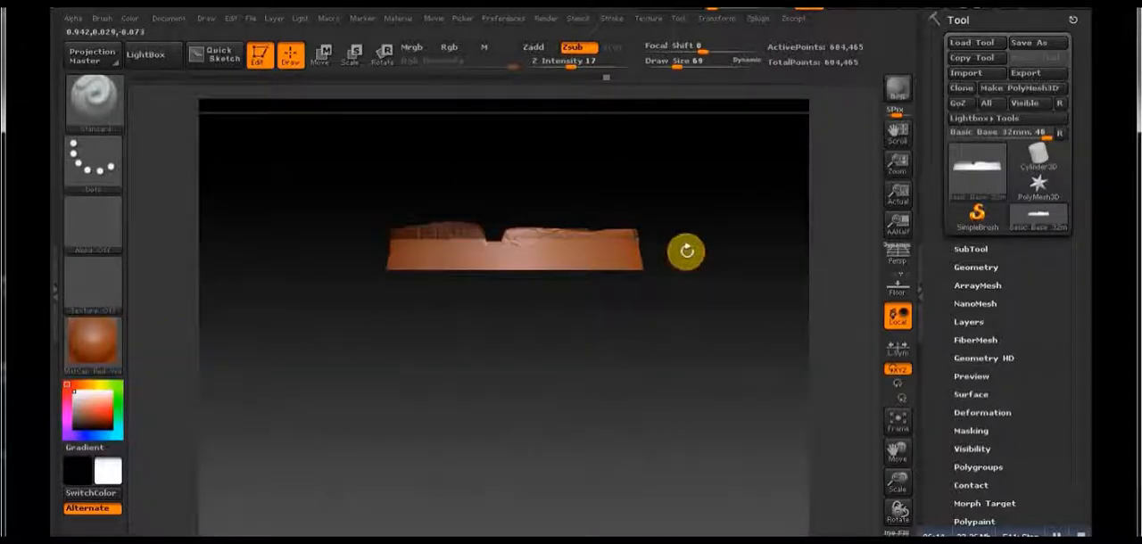
{"action": "left_click_drag", "start_coordinate": [685, 253], "coordinate": [685, 342]}
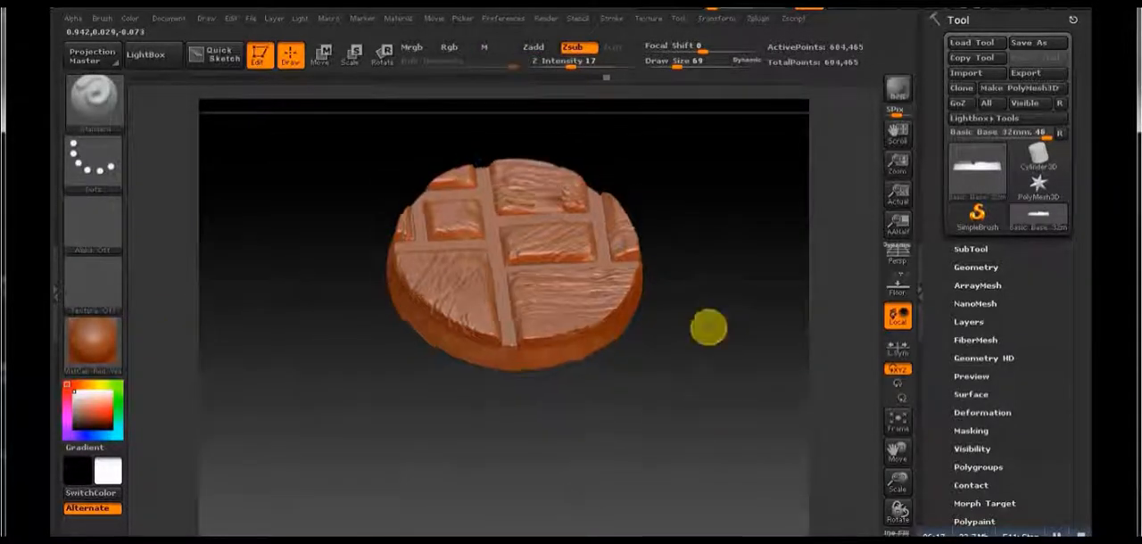
Step: Switch the Standard brush to Zadd and build up the grout above the small square upper-left stone
{"action": "left_click_drag", "start_coordinate": [709, 327], "coordinate": [339, 246], "text": "shift"}
{"action": "left_click_drag", "start_coordinate": [702, 375], "coordinate": [548, 293], "text": "shift"}
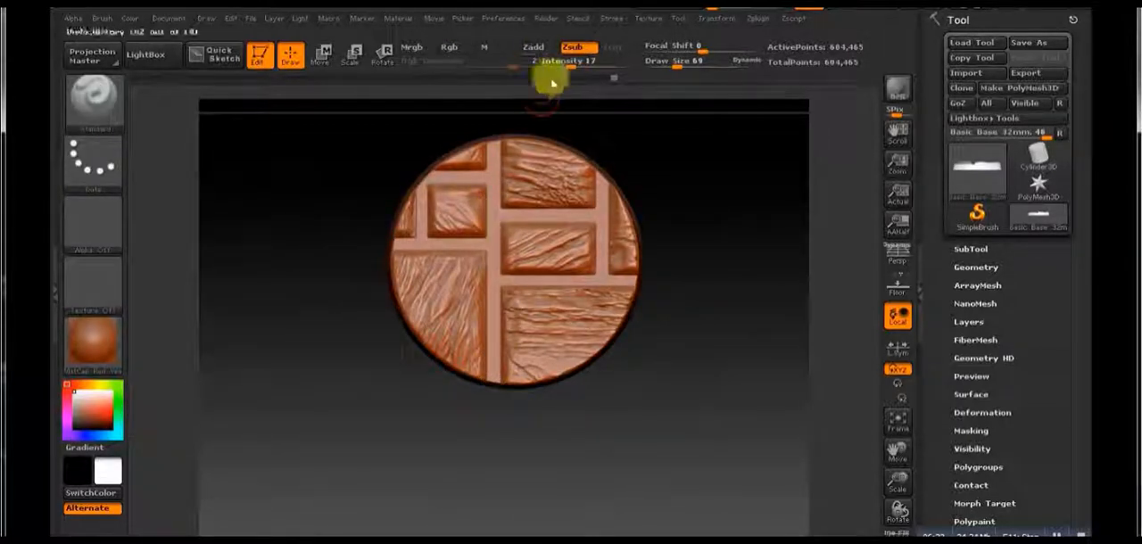
{"action": "left_click", "coordinate": [554, 50]}
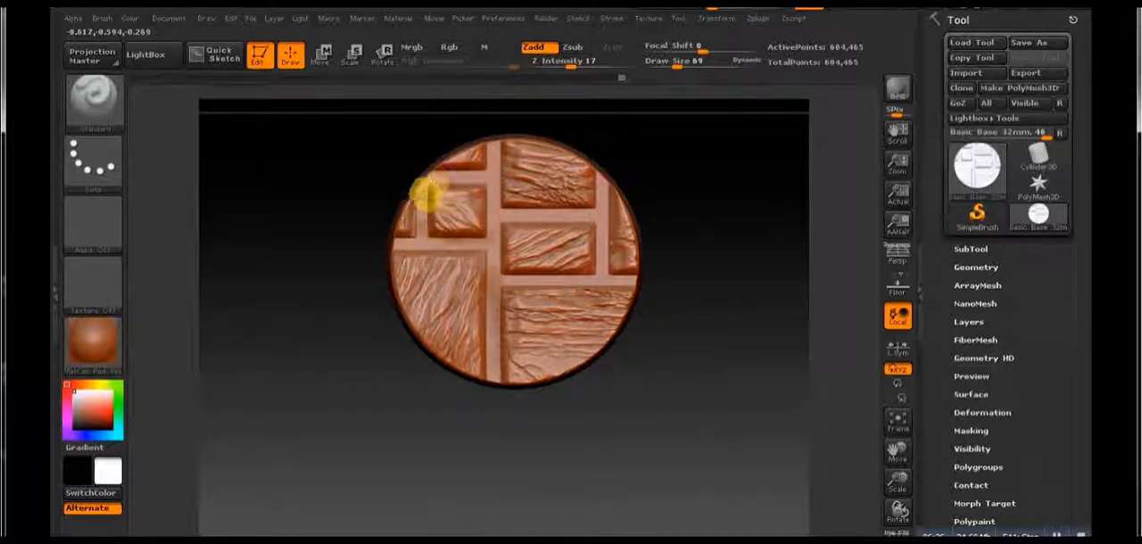
{"action": "left_click_drag", "start_coordinate": [423, 196], "coordinate": [462, 181]}
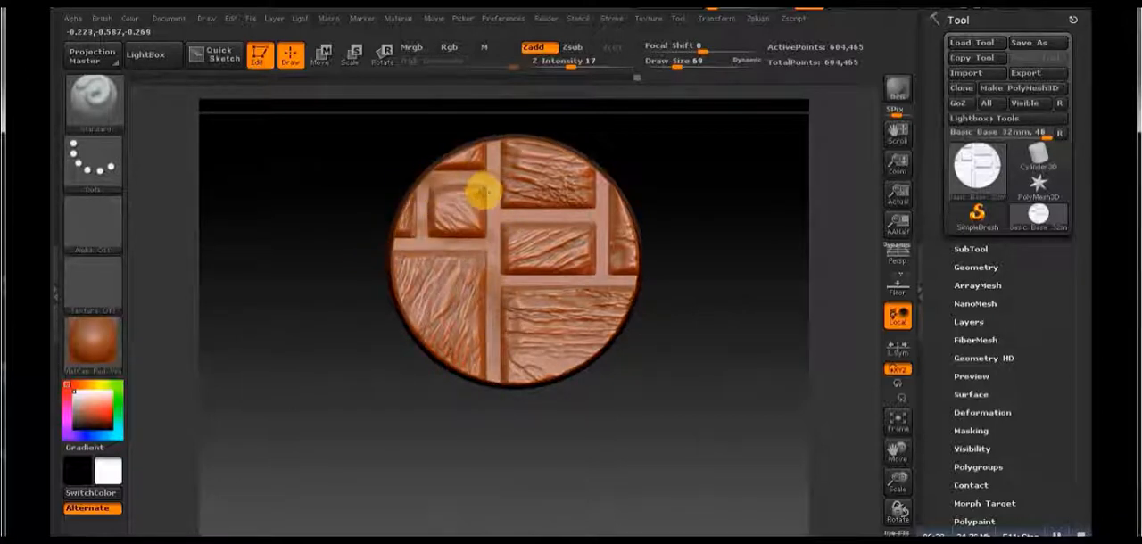
Step: Set the draw size to 55 and Z Intensity to 28, and raise the grout around the upper-left and upper-right stones
{"action": "left_click", "coordinate": [678, 64]}
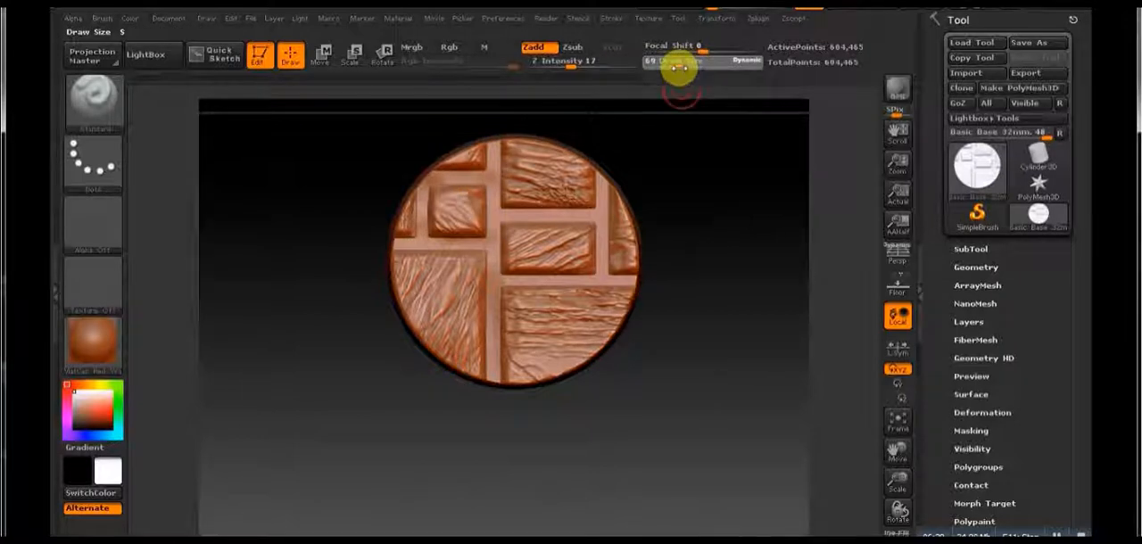
{"action": "left_click", "coordinate": [583, 67]}
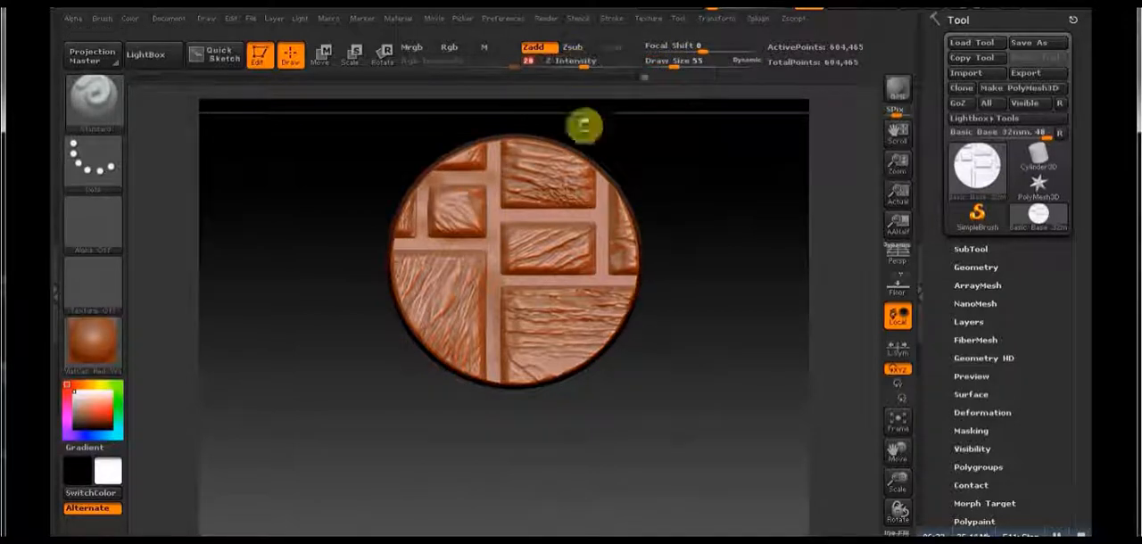
{"action": "left_click_drag", "start_coordinate": [691, 273], "coordinate": [688, 348]}
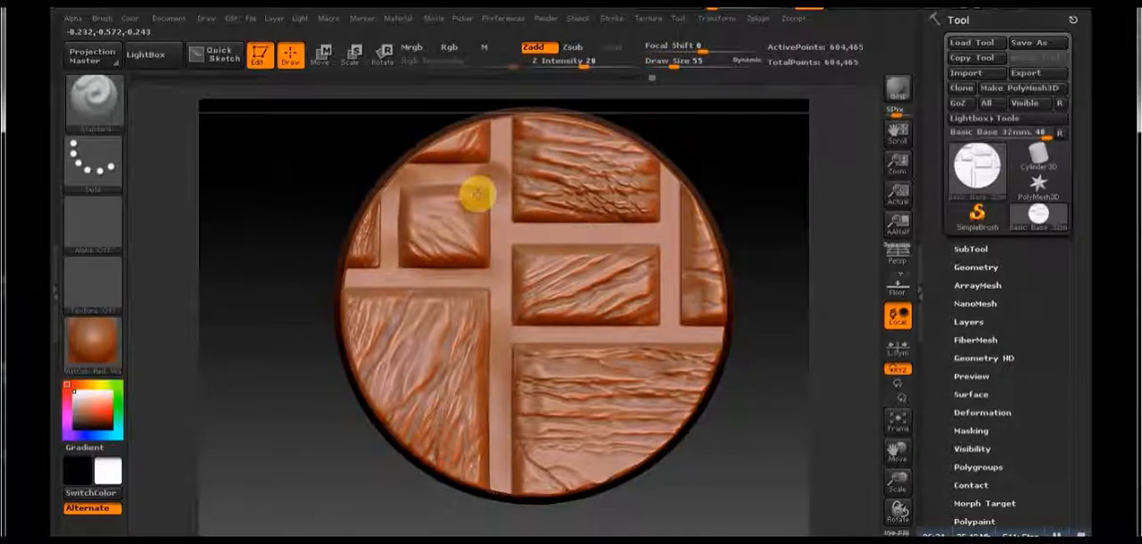
{"action": "mouse_move", "coordinate": [521, 223]}
{"action": "left_mouse_down"}
{"action": "mouse_move", "coordinate": [624, 214]}
{"action": "mouse_move", "coordinate": [653, 195]}
{"action": "mouse_move", "coordinate": [642, 194]}
{"action": "left_mouse_up"}
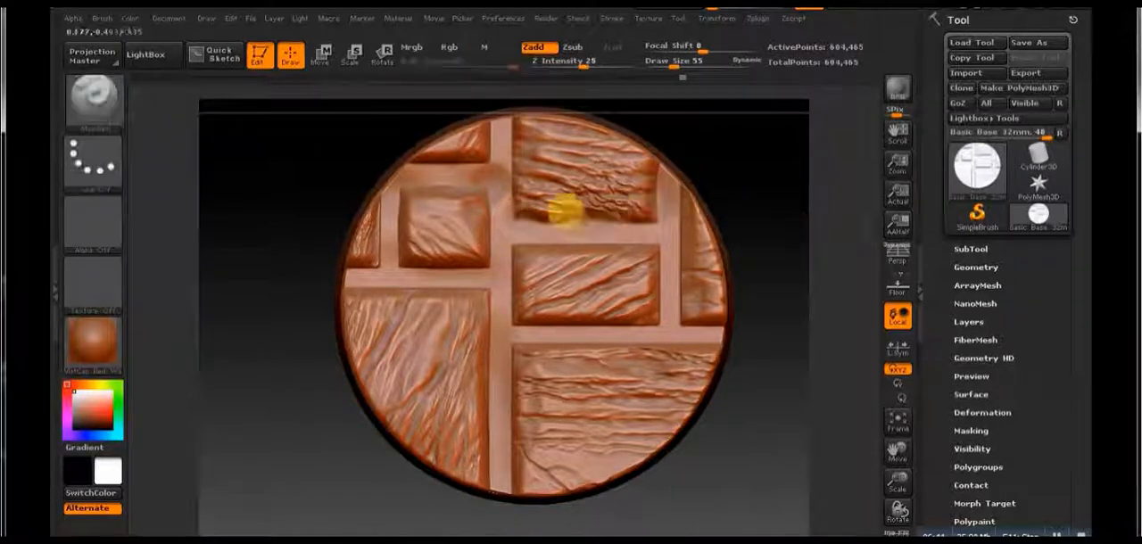
Step: Set the Z Intensity to 13 and add softer buildup along the grout lines between the stones
{"action": "left_click", "coordinate": [679, 65]}
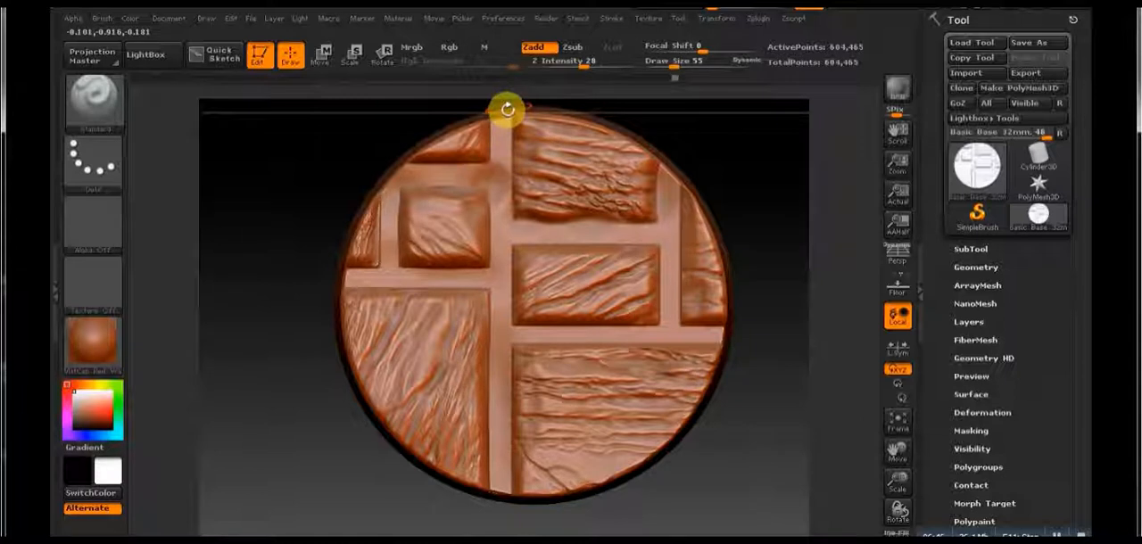
{"action": "left_click", "coordinate": [583, 65]}
{"action": "left_click_drag", "start_coordinate": [583, 66], "coordinate": [565, 68]}
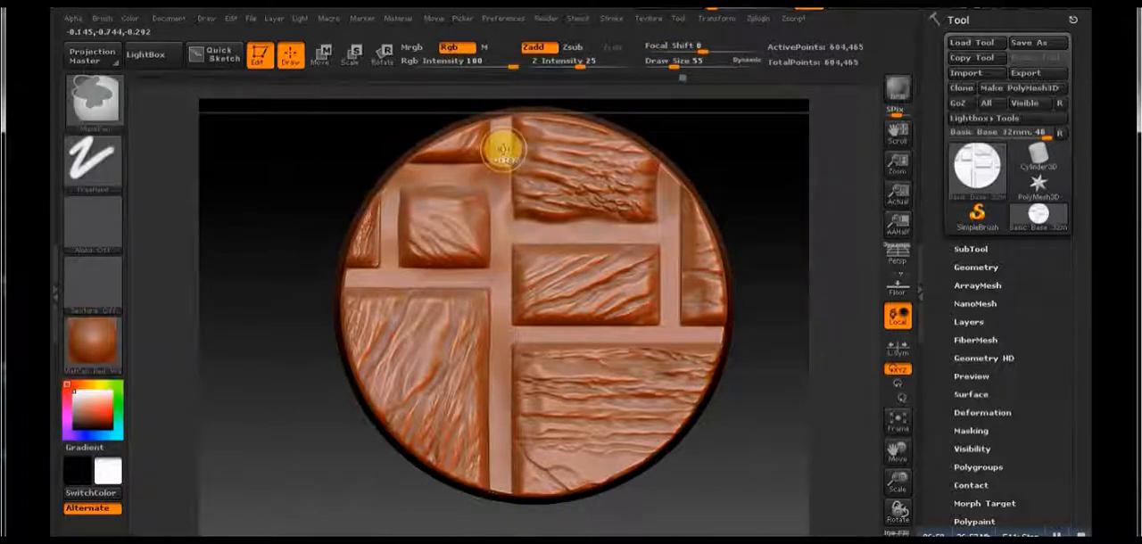
{"action": "key", "text": "ctrl"}
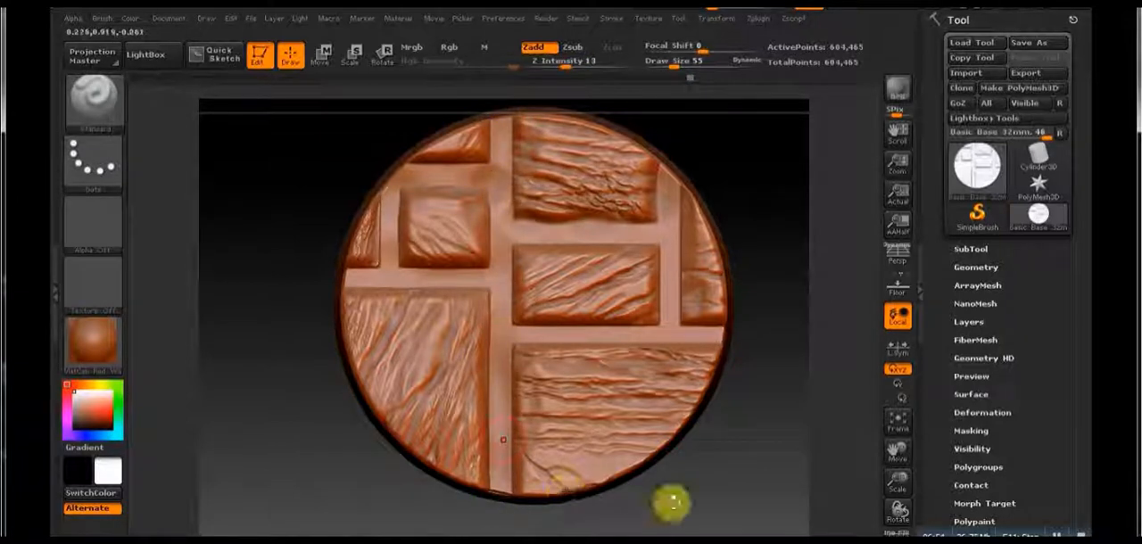
{"action": "left_click_drag", "start_coordinate": [668, 500], "coordinate": [714, 390]}
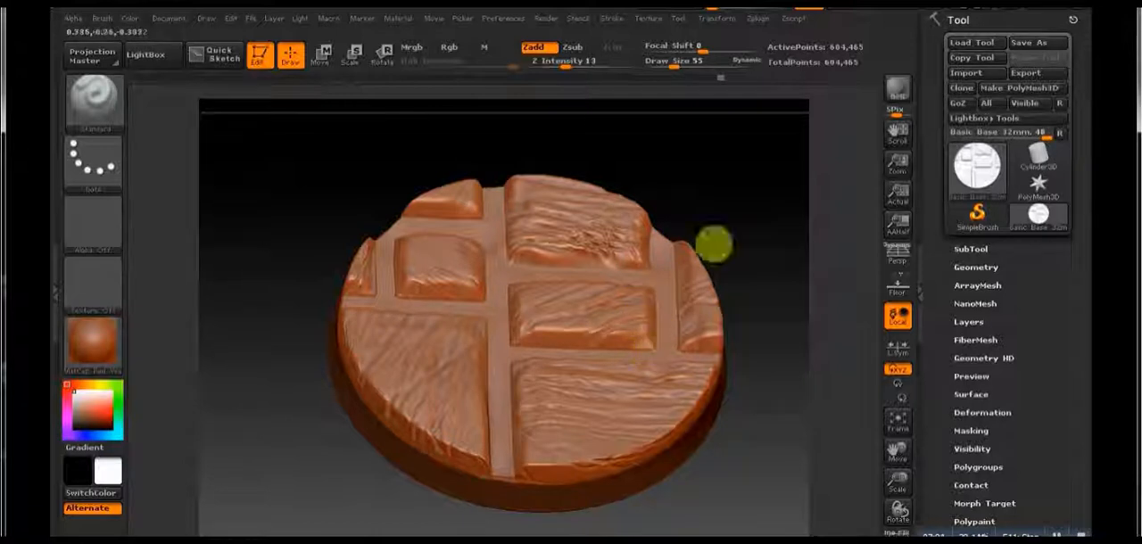
Step: Set the Z Intensity to 21 and draw size to 30, and build up irregular edges where the stones meet the grout
{"action": "left_click", "coordinate": [572, 62]}
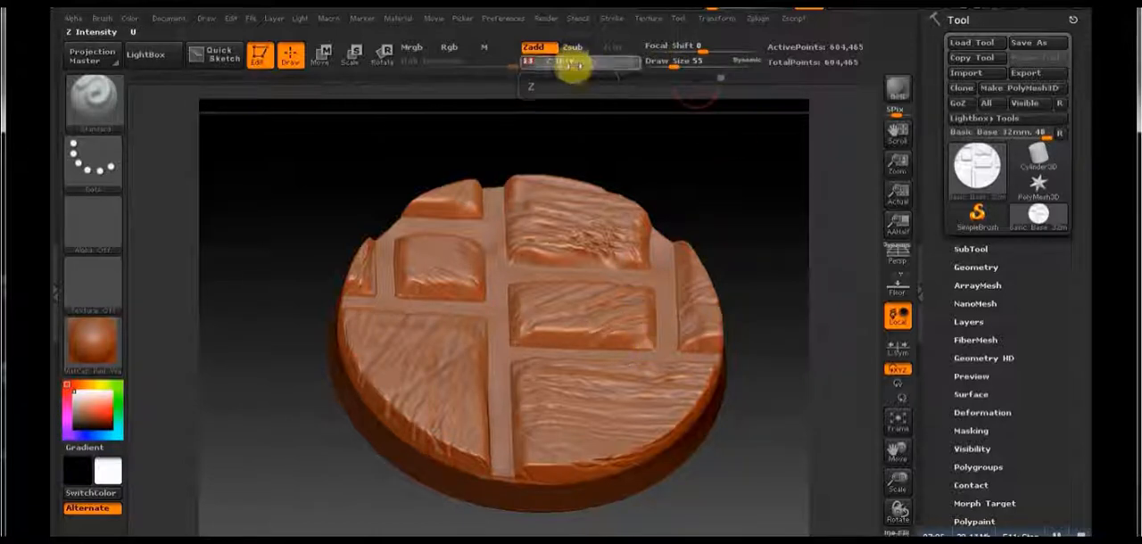
{"action": "left_click", "coordinate": [667, 65]}
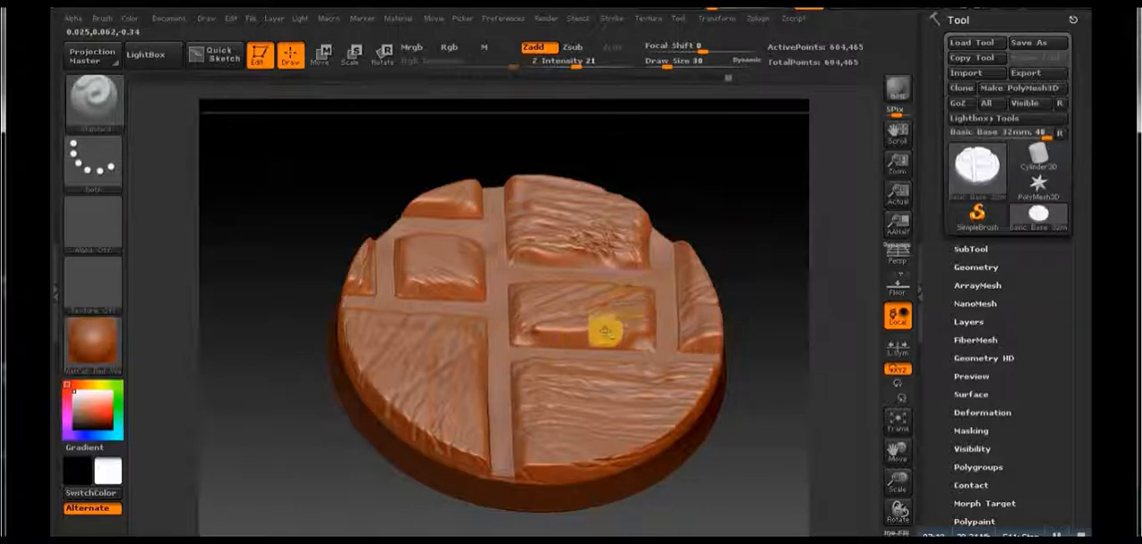
{"action": "mouse_move", "coordinate": [425, 278]}
{"action": "left_mouse_down"}
{"action": "mouse_move", "coordinate": [459, 293]}
{"action": "mouse_move", "coordinate": [352, 287]}
{"action": "left_mouse_up"}
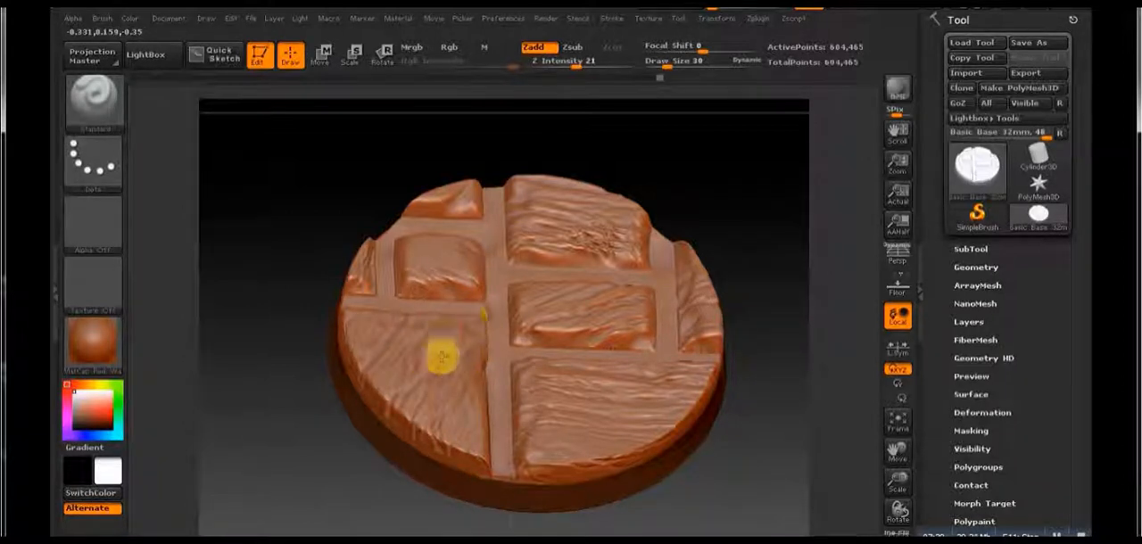
Step: Set the draw size to 49, then build up and smooth uneven grout around the lower-left stone and the small upper-left stones
{"action": "mouse_move", "coordinate": [796, 304]}
{"action": "left_mouse_down", "text": "shift"}
{"action": "mouse_move", "coordinate": [776, 390]}
{"action": "mouse_move", "coordinate": [652, 204]}
{"action": "left_mouse_up", "text": "shift"}
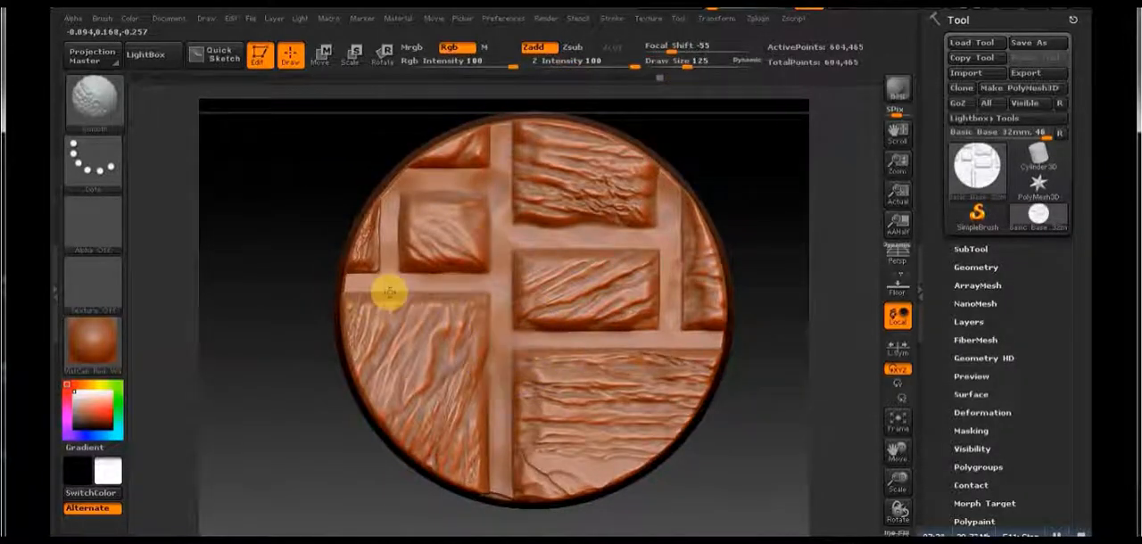
{"action": "left_click_drag", "start_coordinate": [693, 63], "coordinate": [673, 74]}
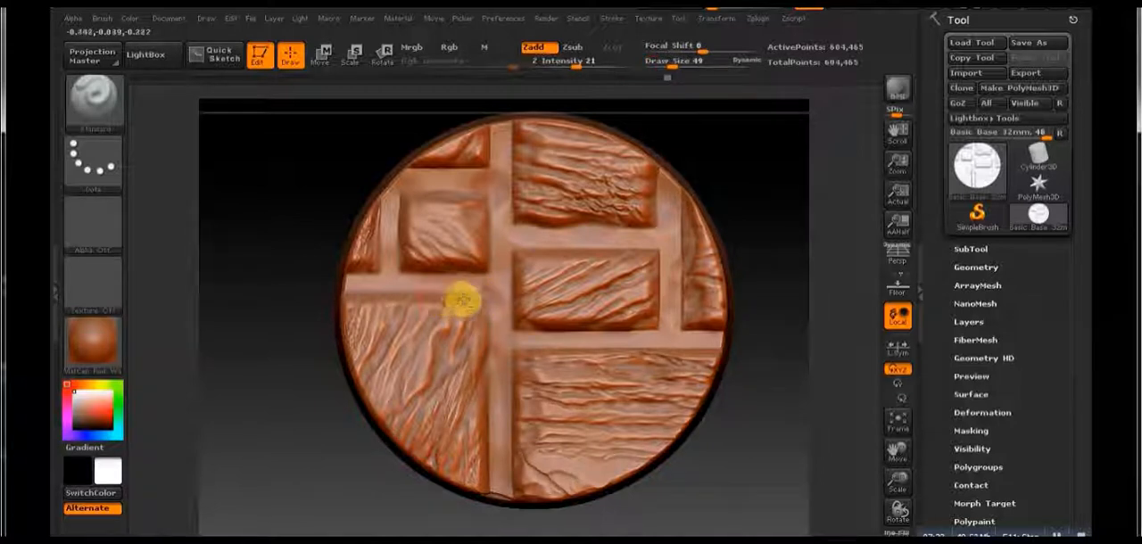
{"action": "mouse_move", "coordinate": [475, 304]}
{"action": "left_mouse_down"}
{"action": "mouse_move", "coordinate": [487, 304]}
{"action": "mouse_move", "coordinate": [443, 304]}
{"action": "mouse_move", "coordinate": [500, 312]}
{"action": "mouse_move", "coordinate": [503, 365]}
{"action": "mouse_move", "coordinate": [487, 309]}
{"action": "left_mouse_up"}
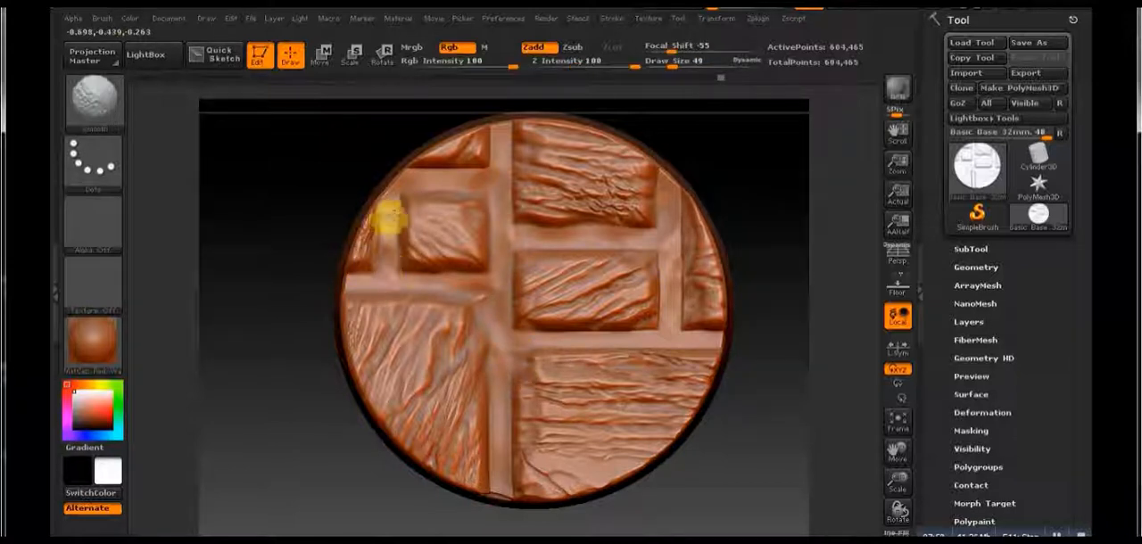
{"action": "left_click_drag", "start_coordinate": [761, 401], "coordinate": [733, 366], "text": "alt"}
{"action": "left_click_drag", "start_coordinate": [733, 366], "coordinate": [484, 132]}
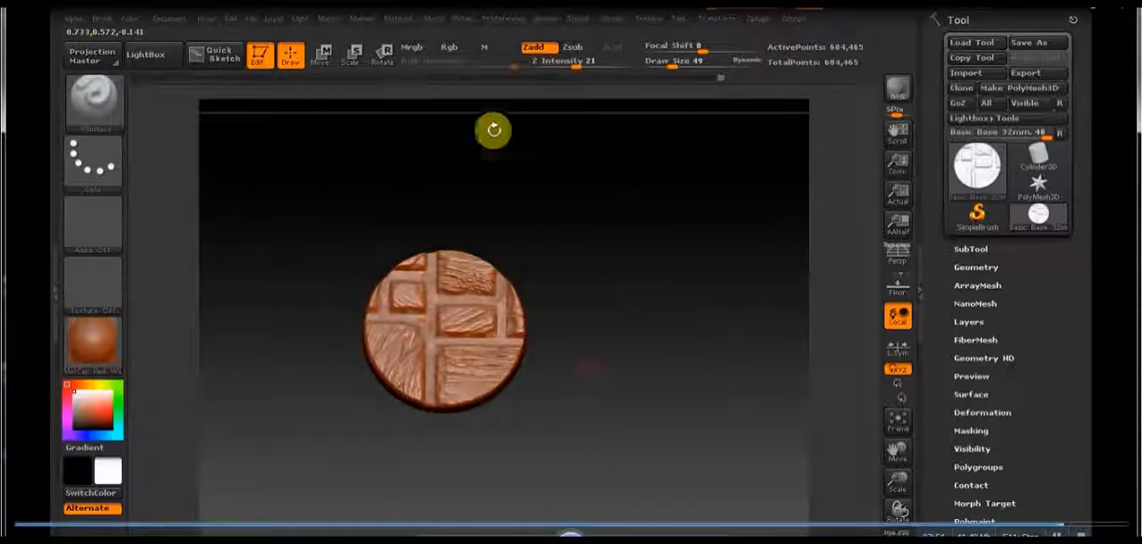
{"action": "left_click", "coordinate": [319, 55]}
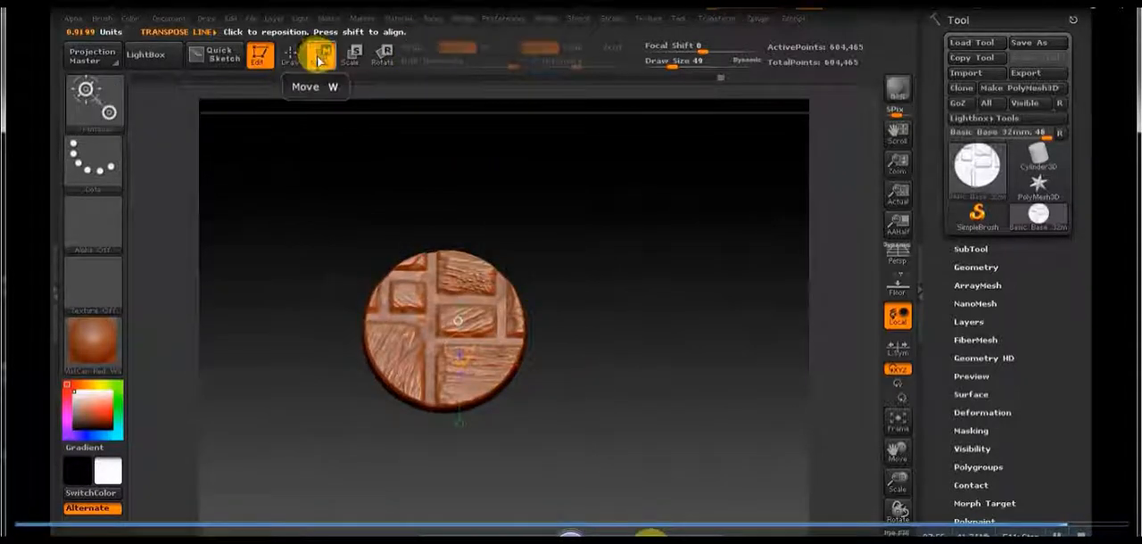
{"action": "left_click", "coordinate": [290, 56]}
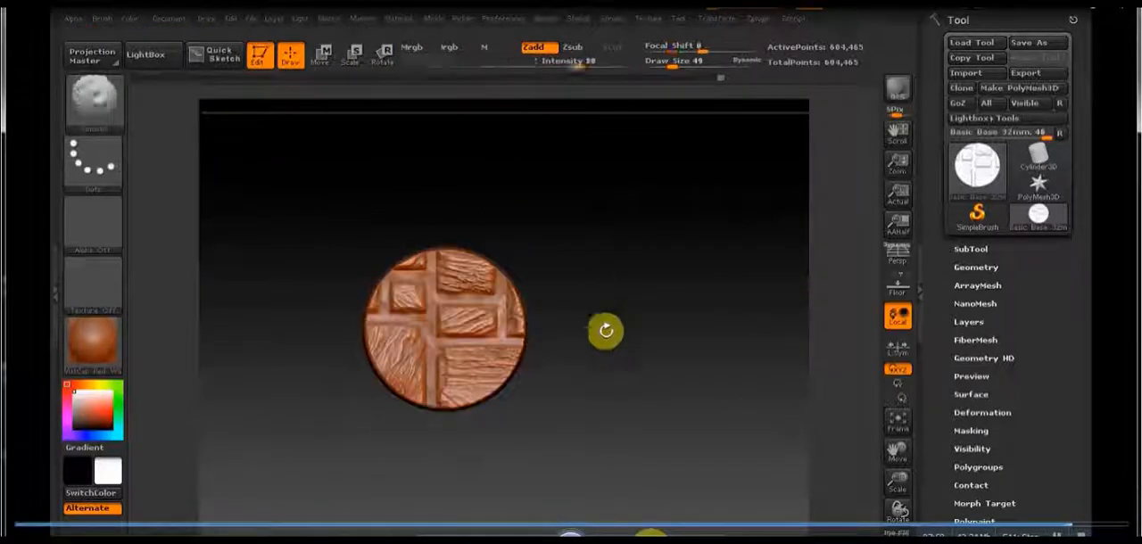
{"action": "left_click", "coordinate": [616, 351], "text": "ctrl"}
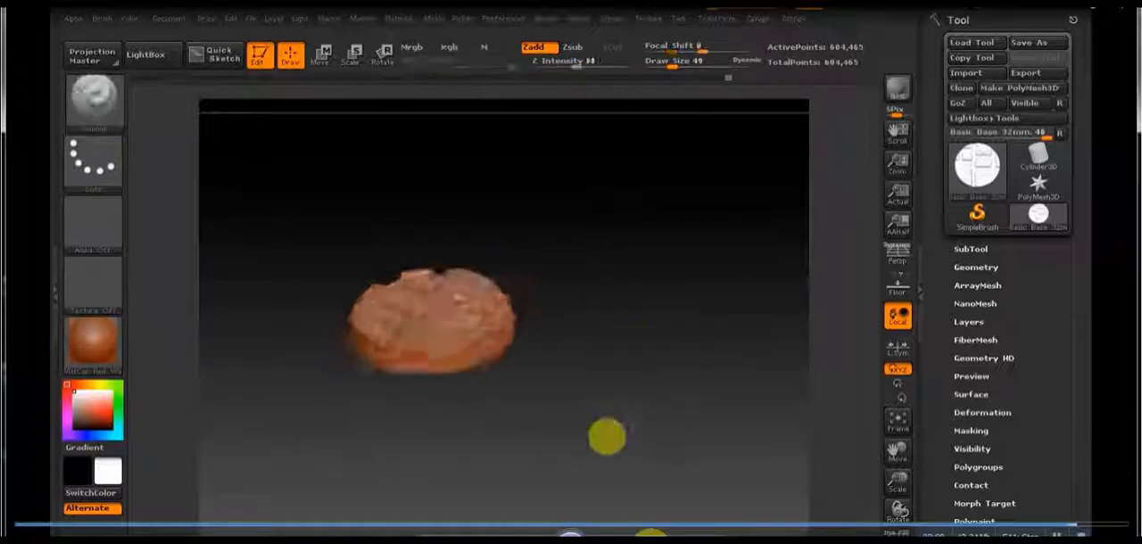